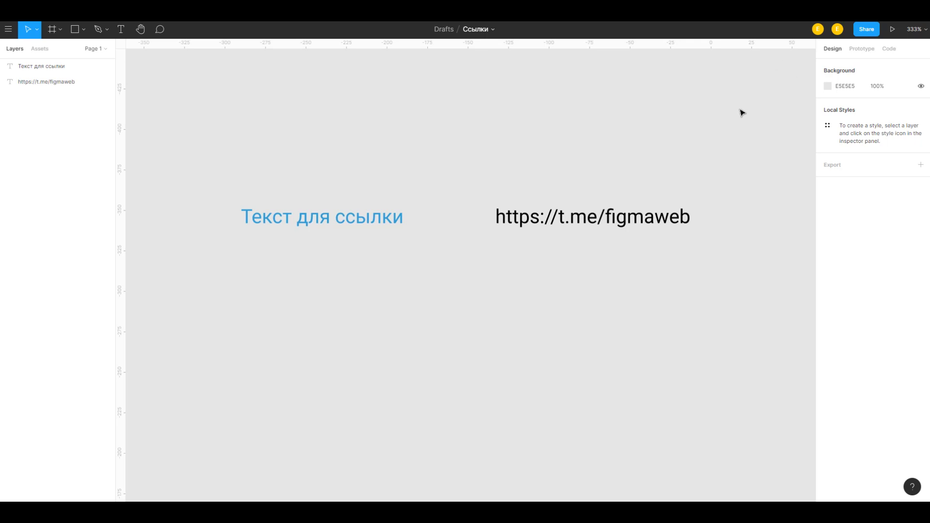
left_click(317, 216)
left_click(532, 216)
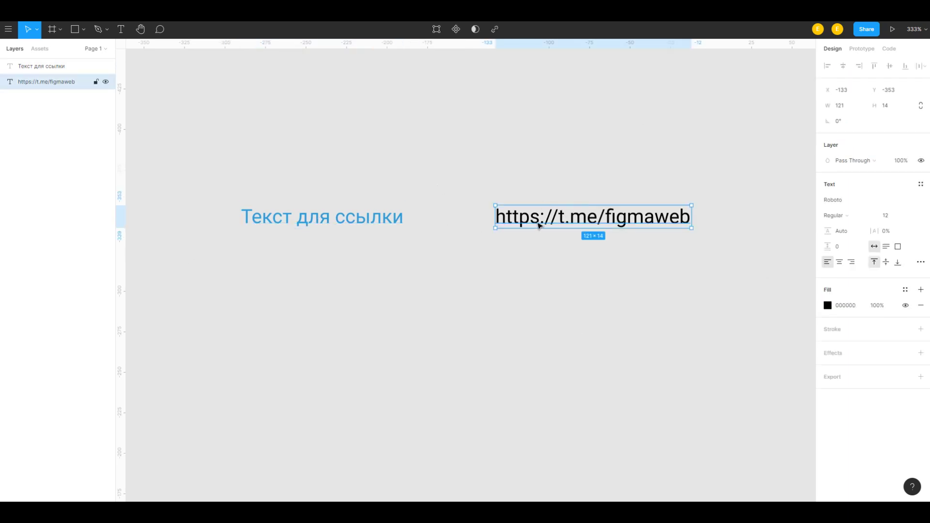
left_click(501, 249)
double_click(588, 218)
key("ctrl+c")
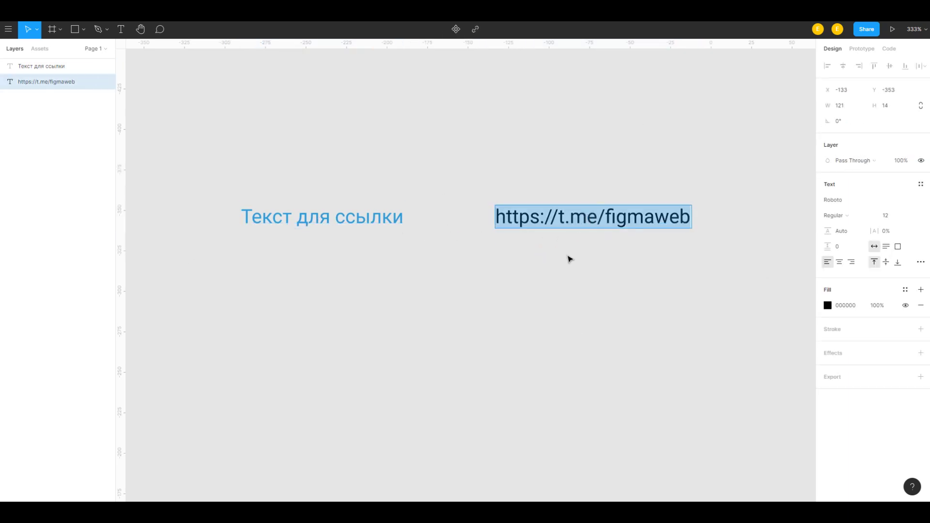
key("Escape")
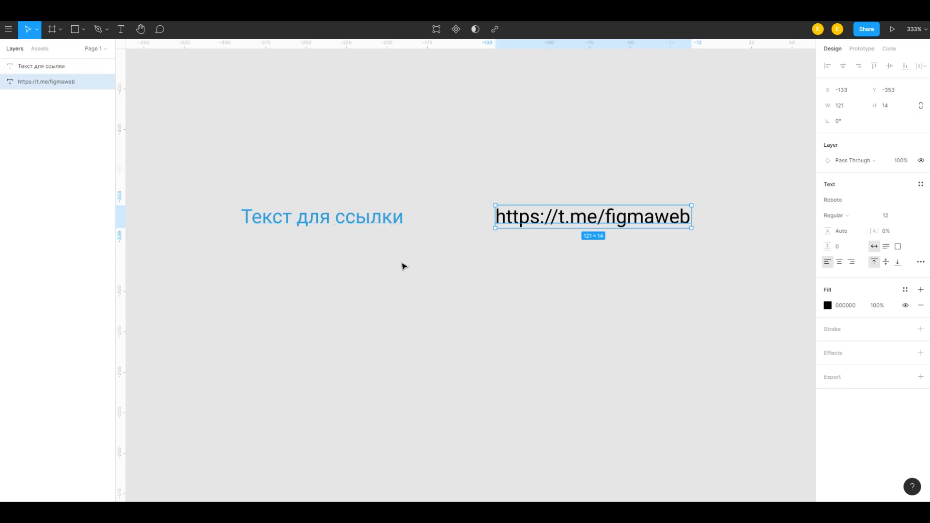
left_click(402, 265)
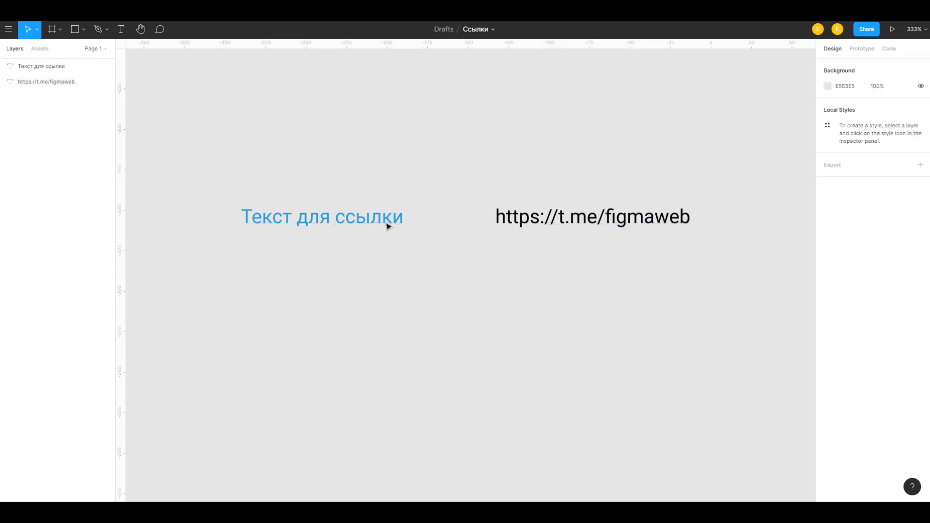
left_click(325, 226)
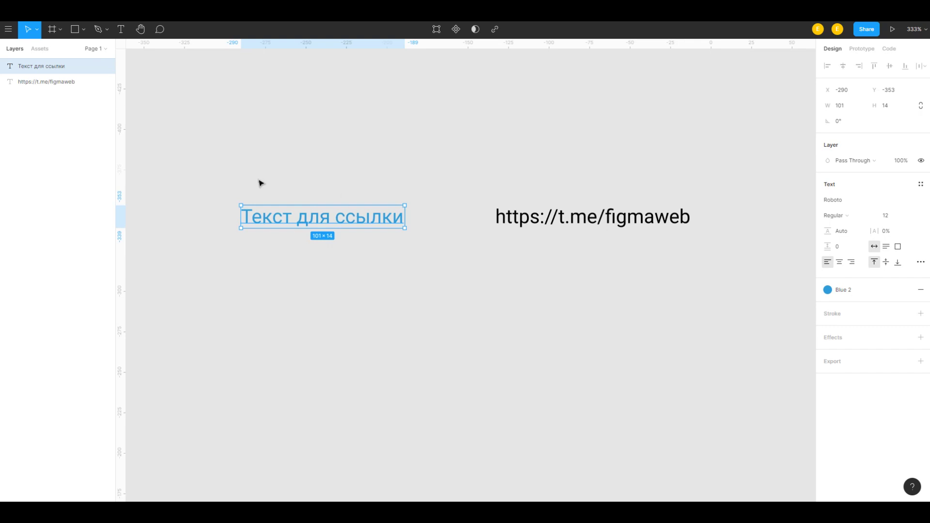
left_click(495, 29)
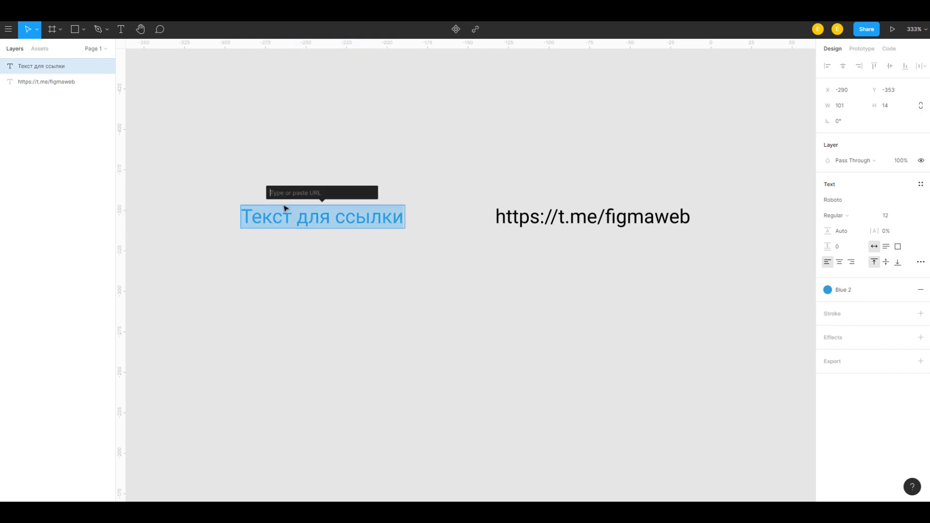
key("ctrl+v")
key("Return")
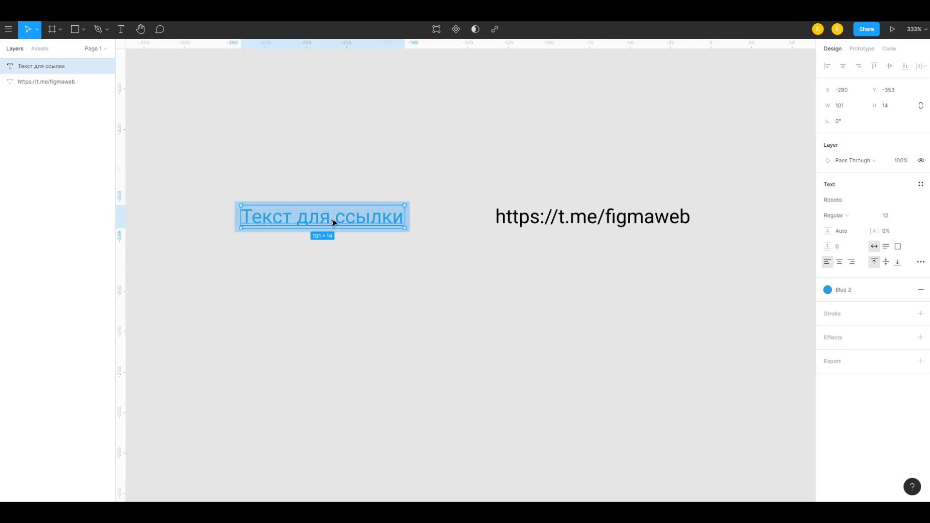
left_click(471, 257)
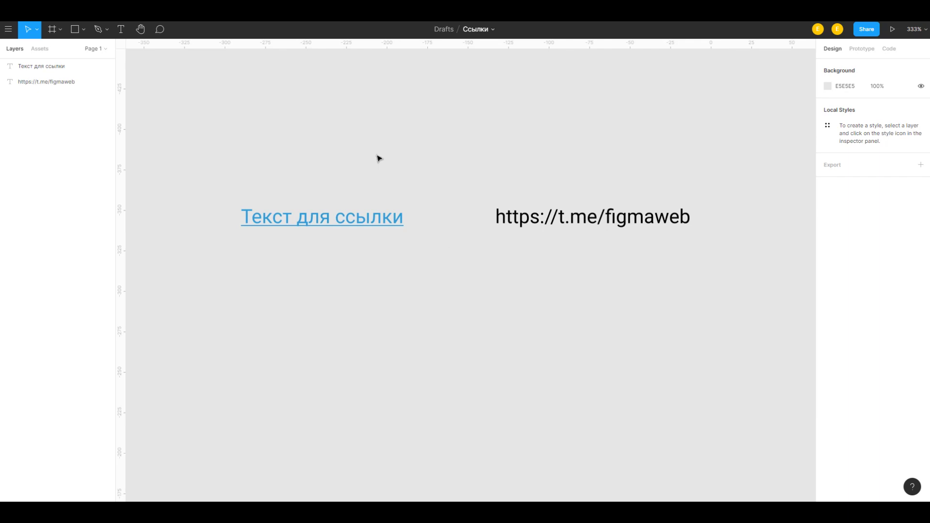
mouse_move(376, 222)
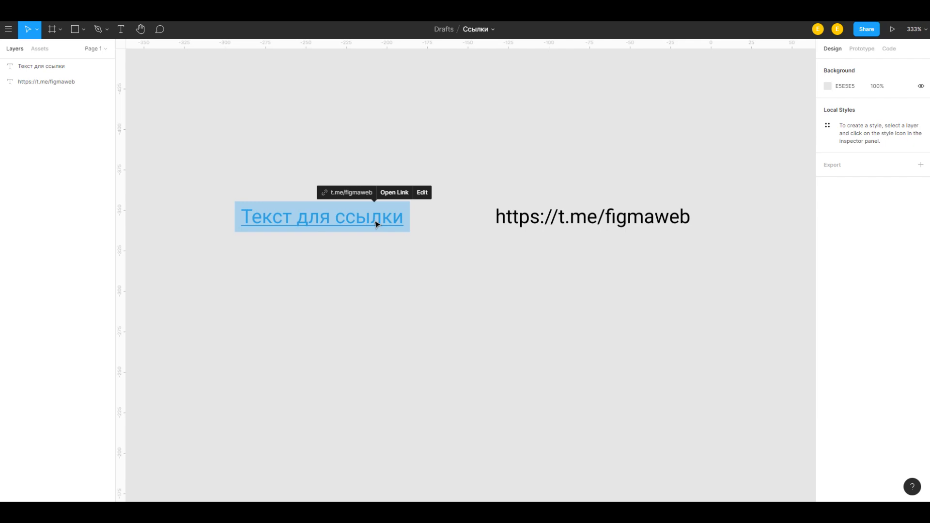
key("ctrl+k")
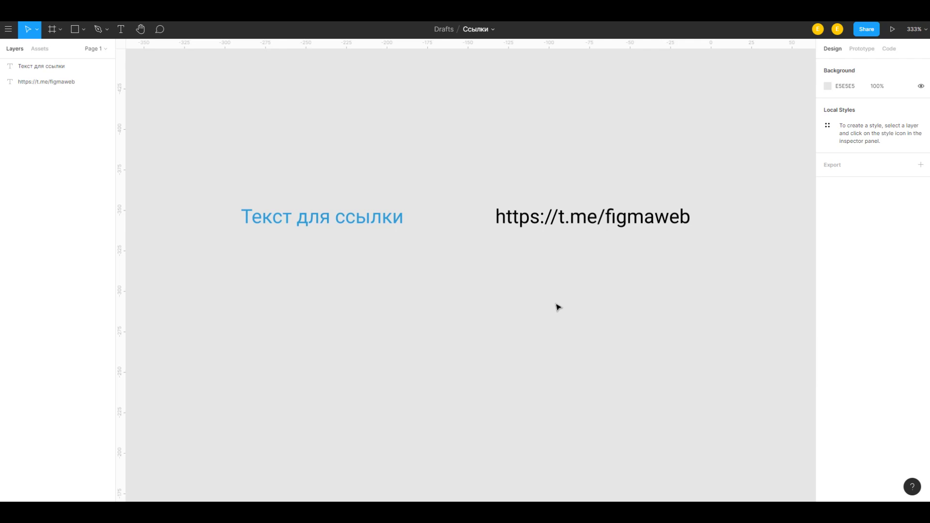
double_click(576, 219)
key("Escape")
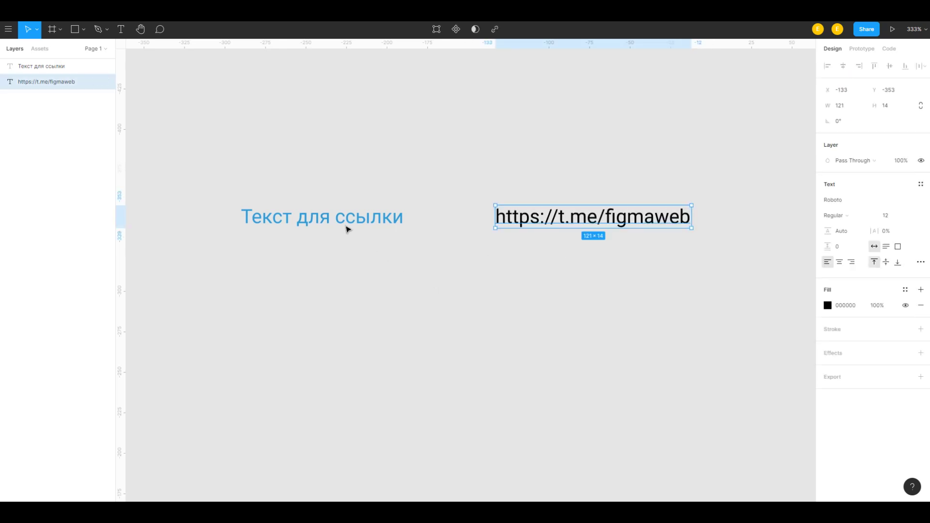
left_click(351, 226)
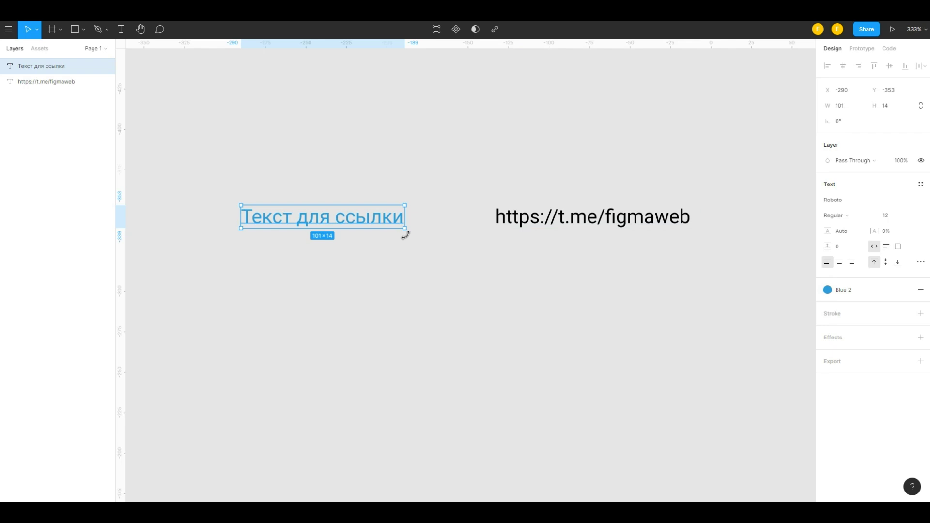
key("ctrl+k")
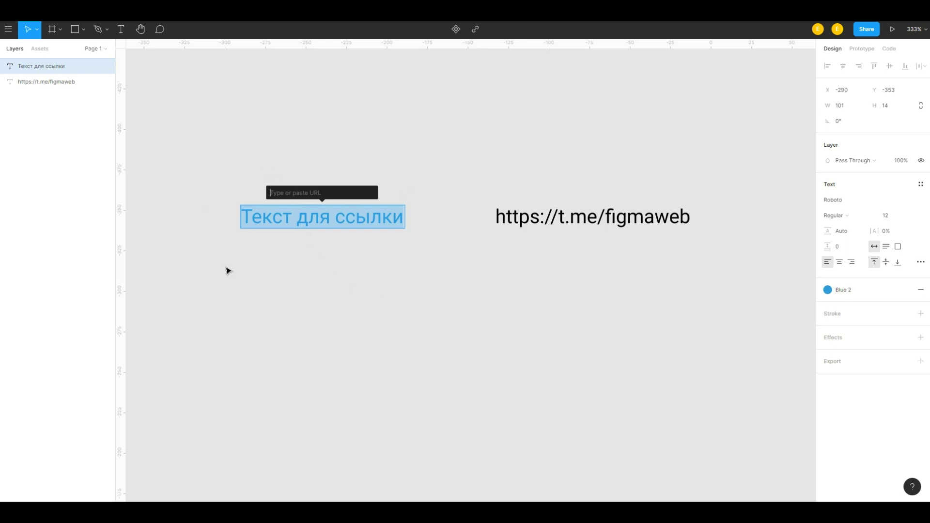
key("ctrl+v")
key("Return")
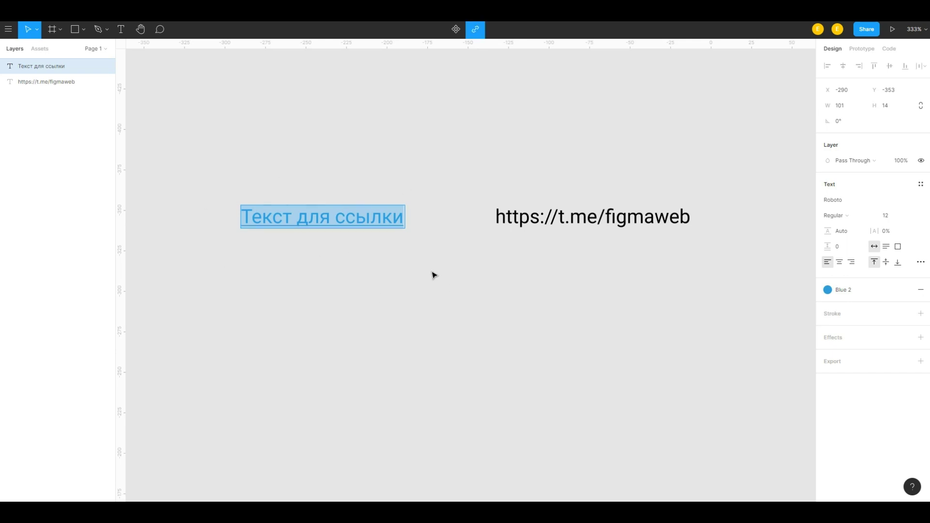
key("Escape")
mouse_move(376, 219)
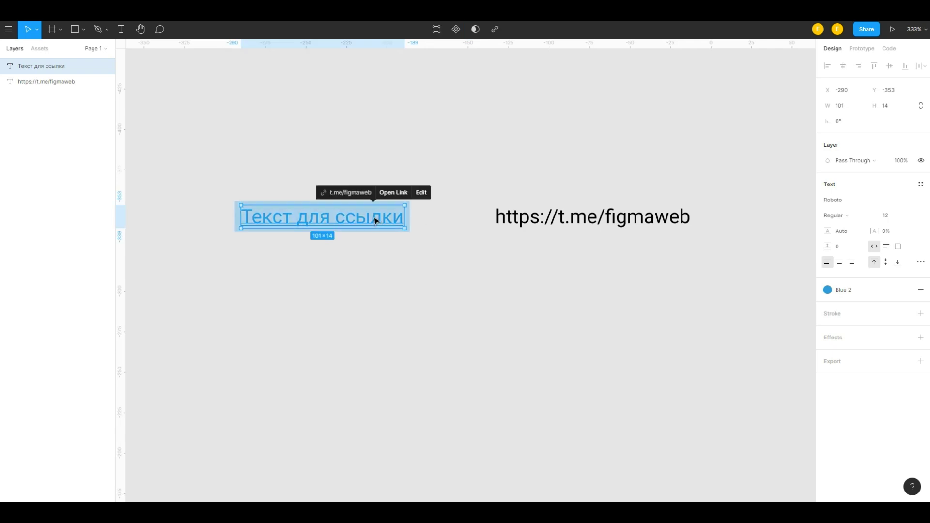
left_click(427, 255)
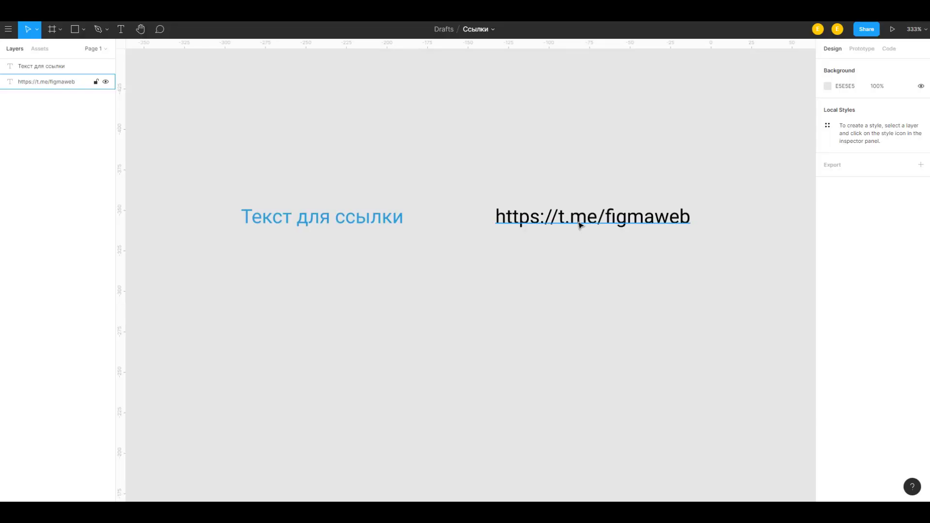
Step: Underline the blue 'Текст для ссылки' text with Ctrl+U
double_click(579, 222)
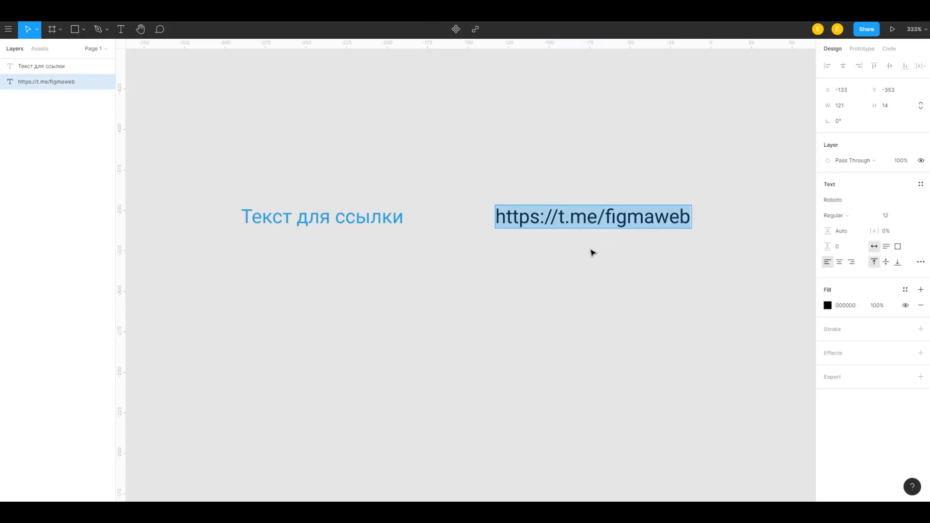
key("Escape")
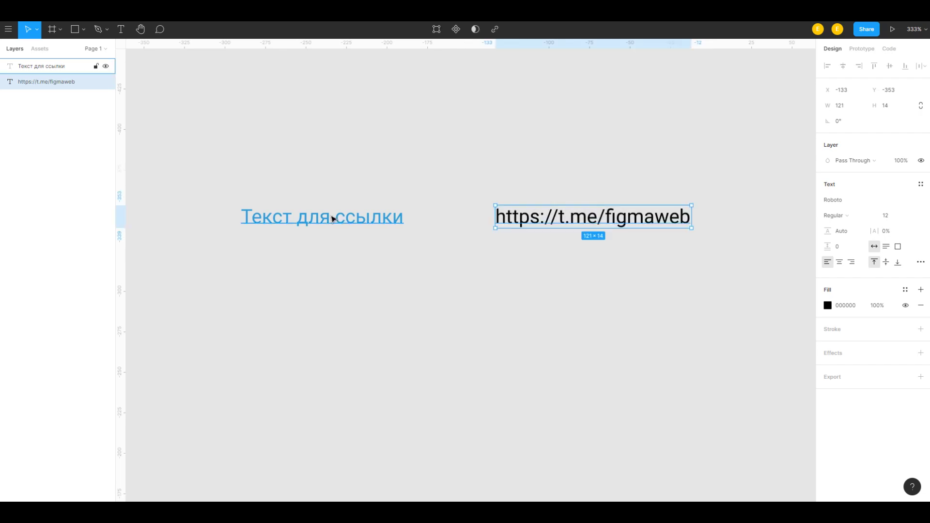
left_click(332, 218)
key("ctrl+u")
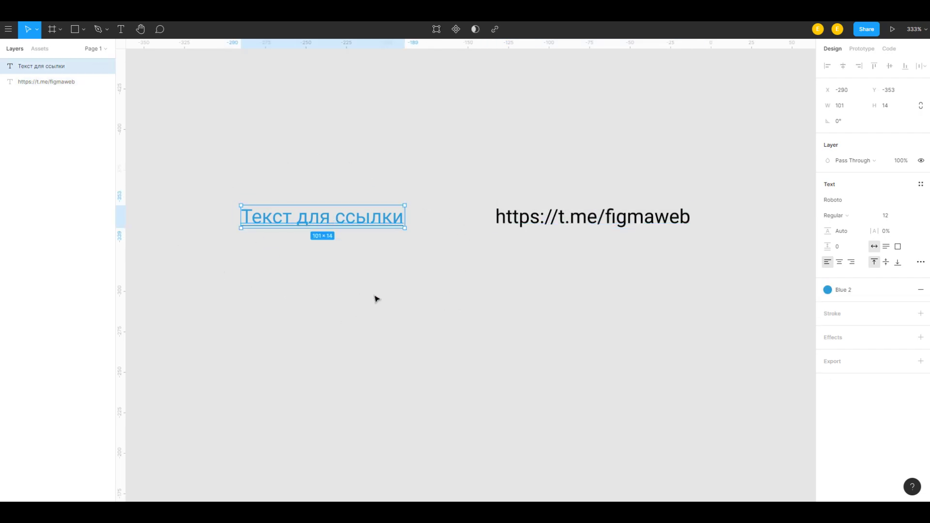
Step: Check the link preview on the underlined blue text
double_click(372, 224)
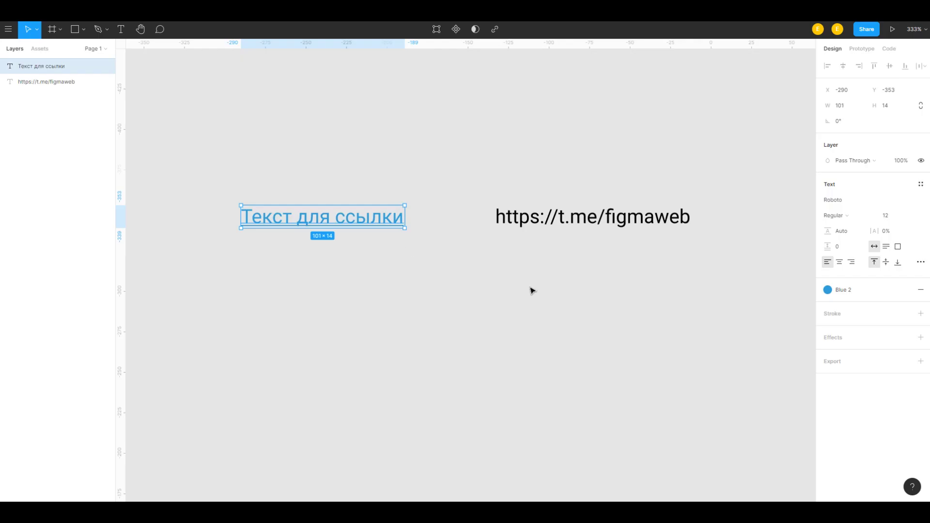
left_click(527, 291)
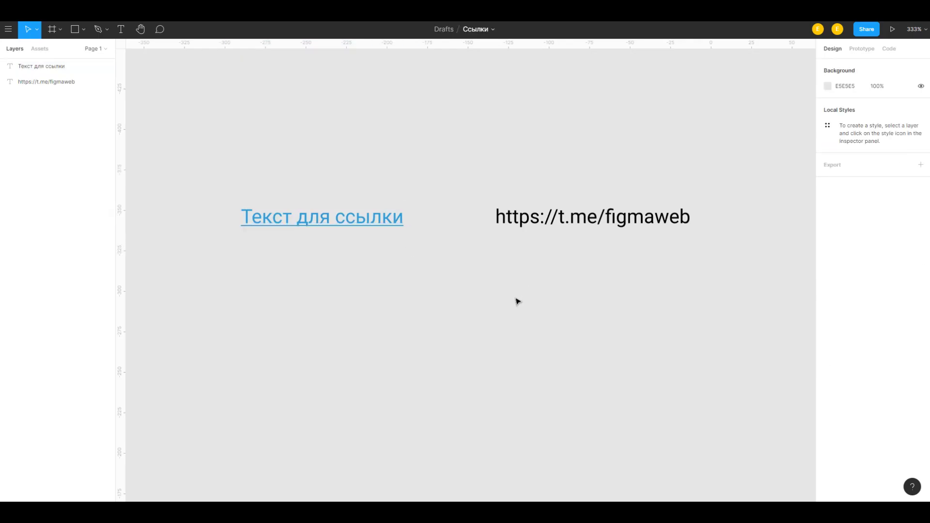
double_click(317, 227)
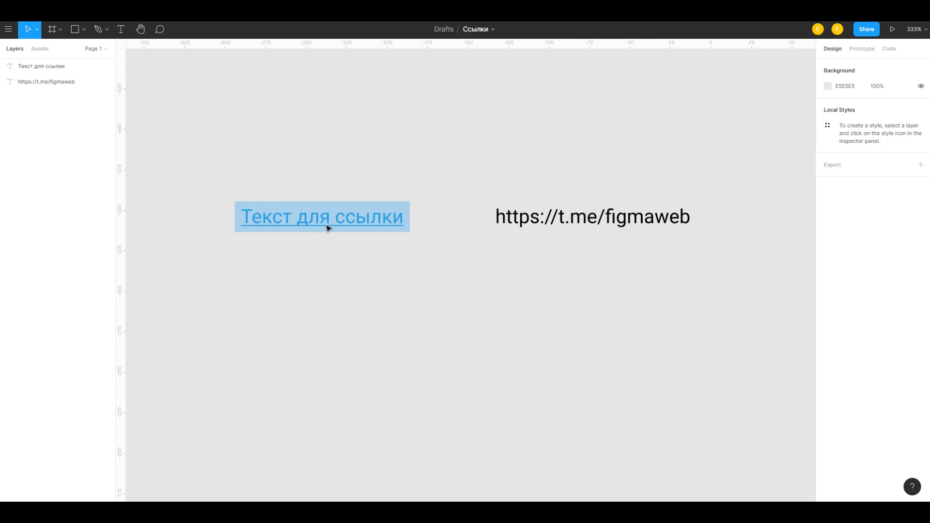
left_click(340, 269)
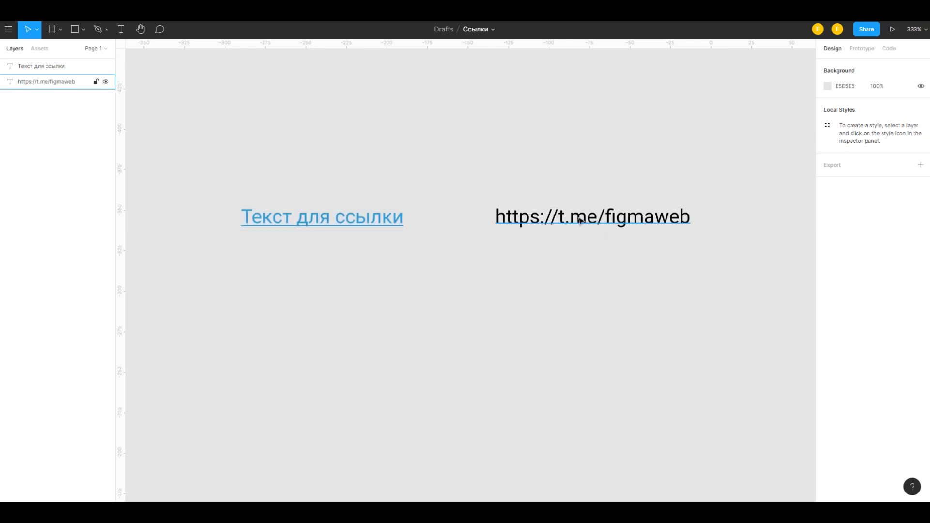
double_click(359, 230)
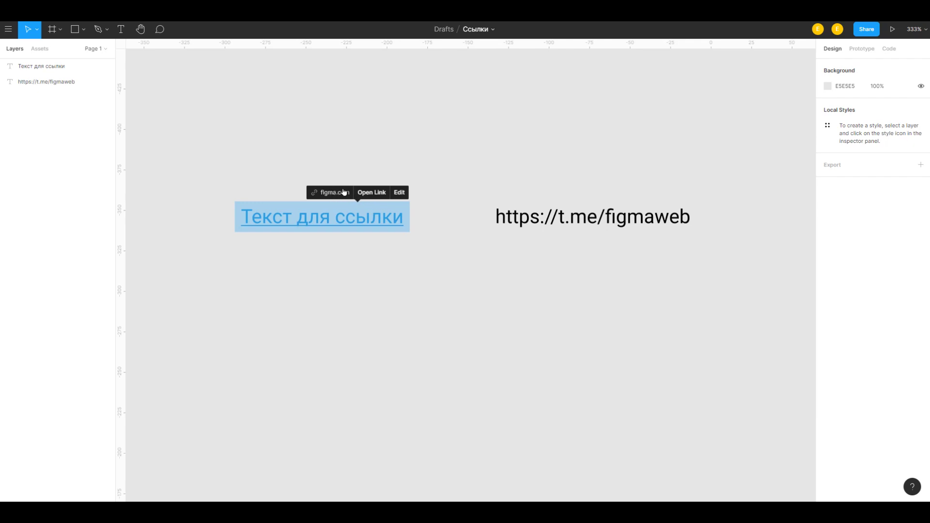
left_click(624, 249)
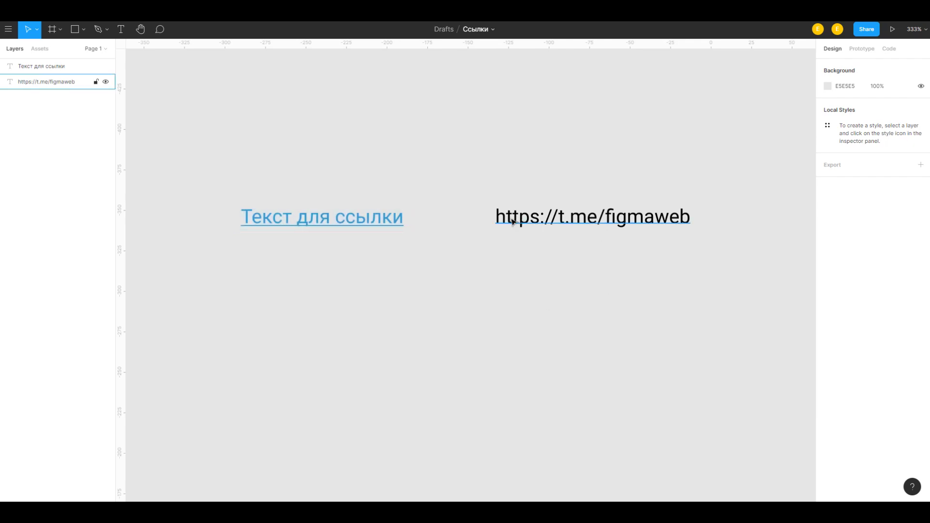
double_click(555, 221)
key("ctrl+c")
key("Escape")
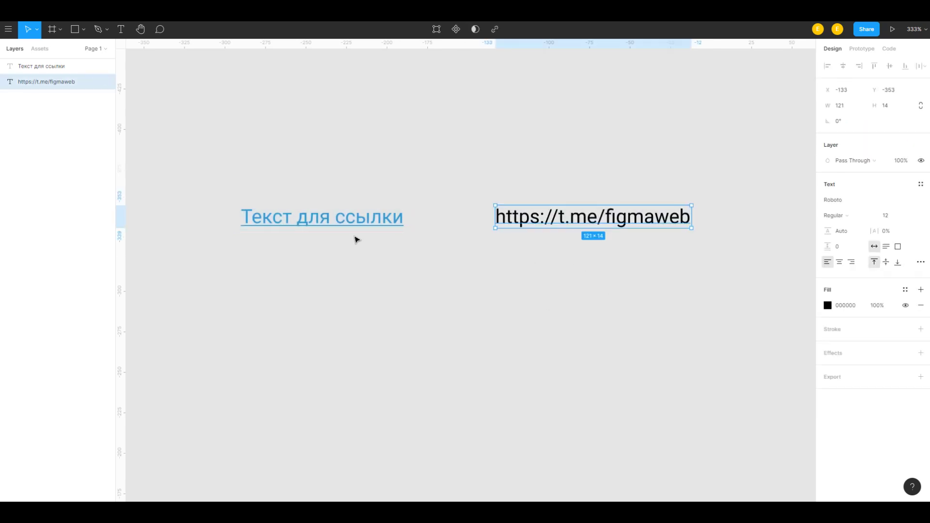
double_click(349, 216)
left_click(417, 191)
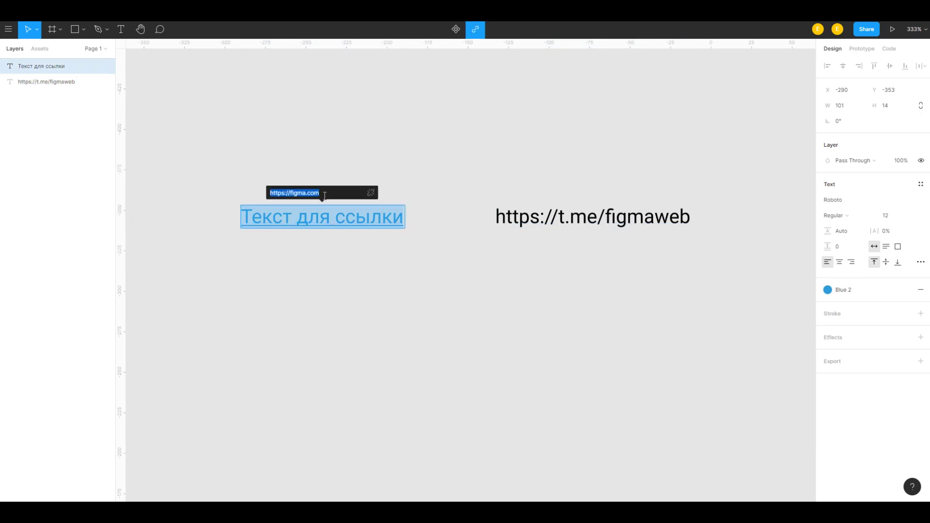
key("ctrl+v")
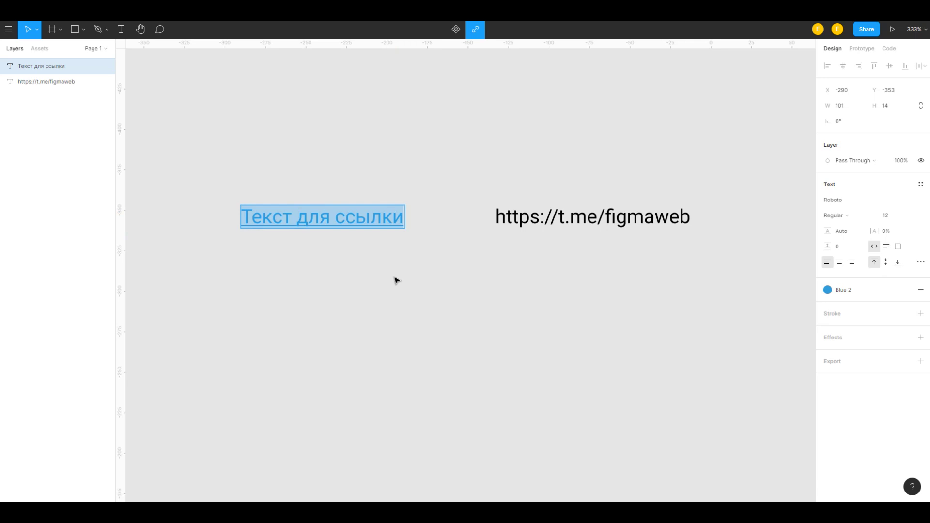
key("Escape")
mouse_move(322, 217)
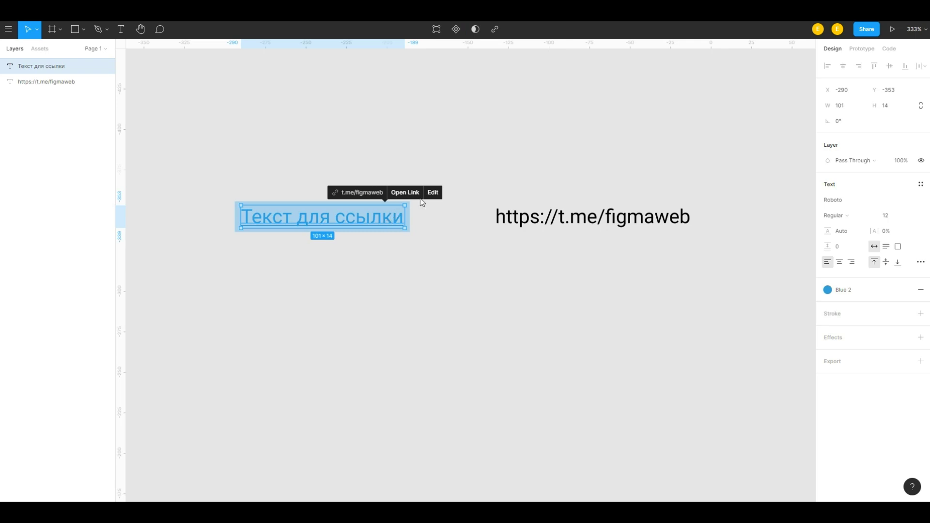
left_click(433, 193)
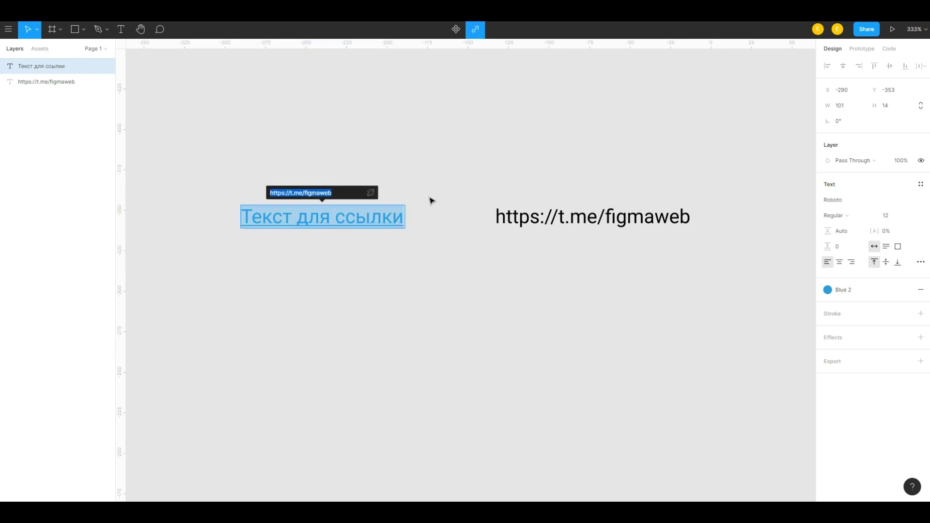
left_click(371, 193)
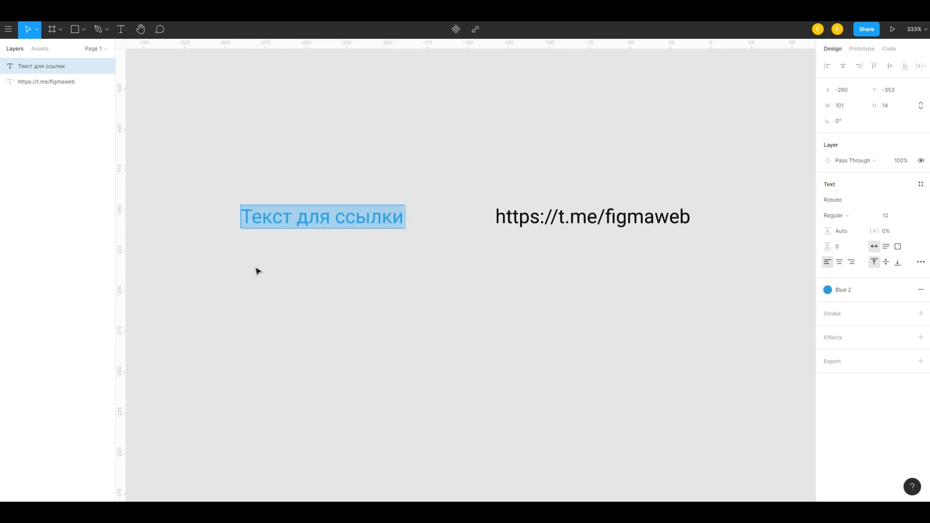
key("Escape")
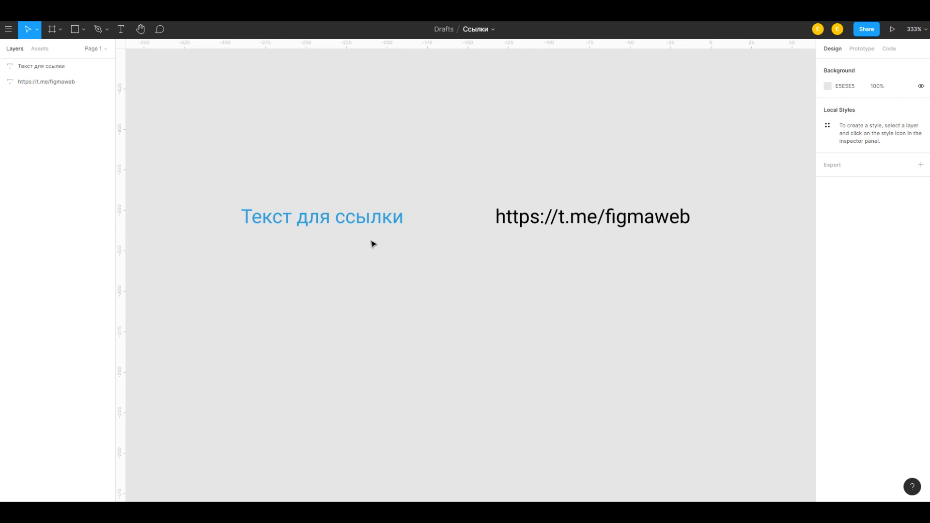
Step: Make the link text a component, add copies, and underline the master text
left_click(334, 226)
left_click(455, 29)
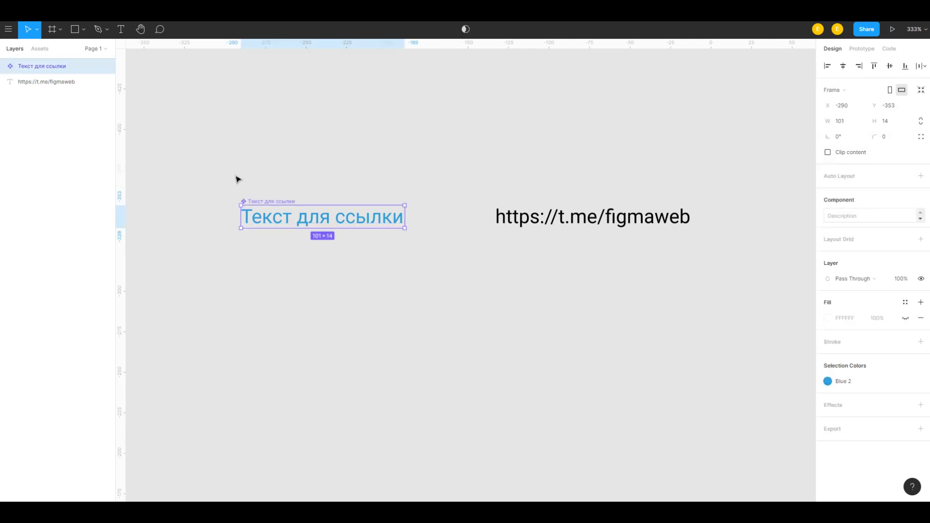
left_click_drag(356, 222, 349, 269)
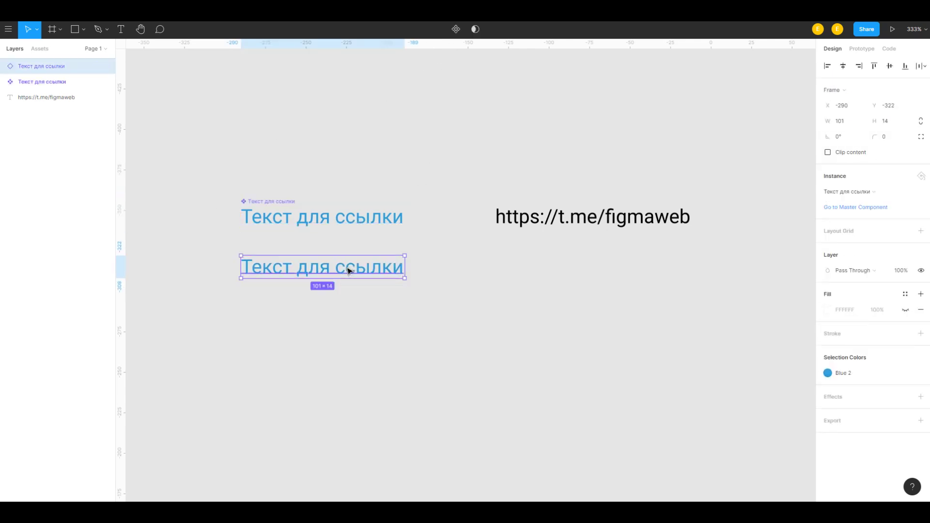
key("ctrl+d")
key("ctrl+d")
double_click(310, 222)
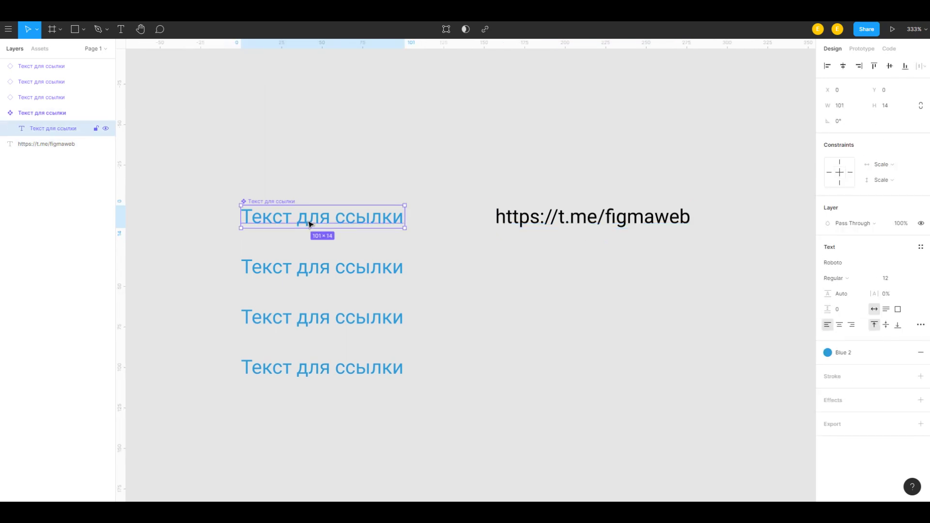
key("ctrl+u")
Step: Select each of the component copies in turn to inspect them
left_click(326, 275)
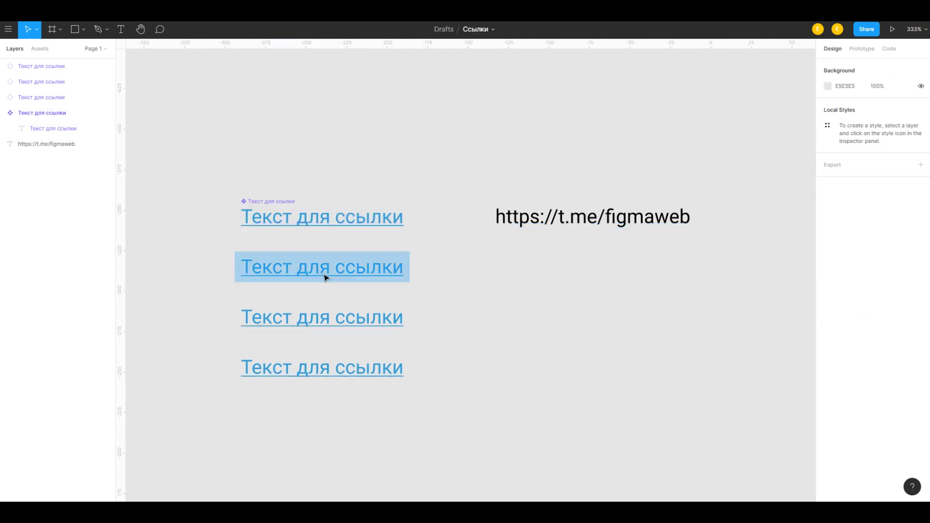
mouse_move(321, 317)
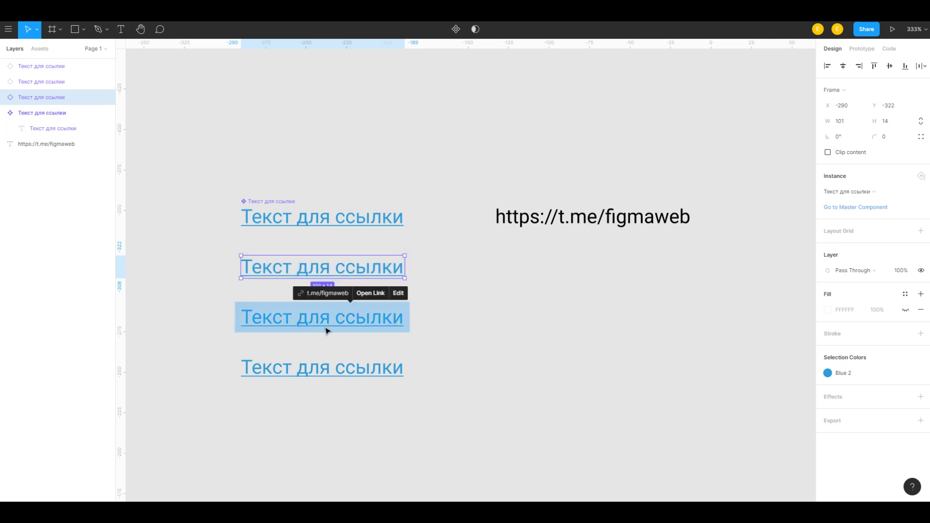
left_click(448, 301)
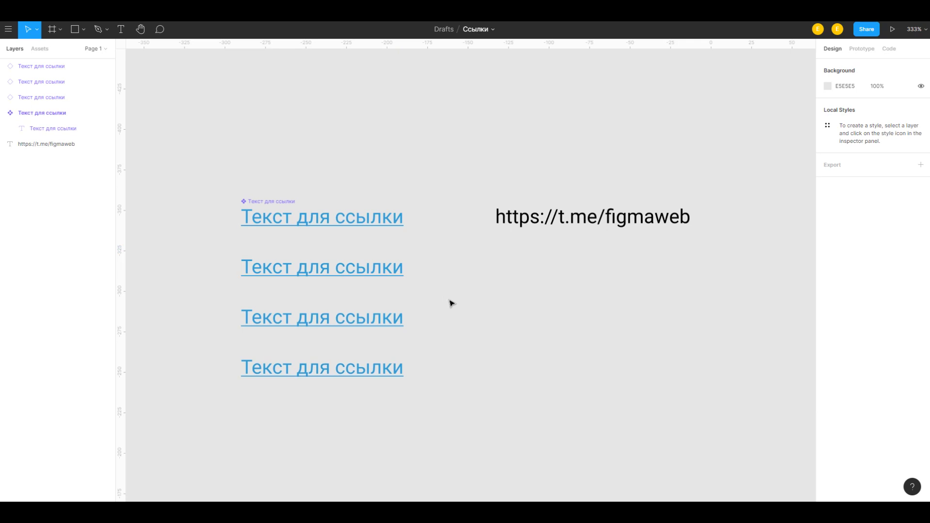
left_click(338, 216)
left_click(340, 242)
left_click(346, 273)
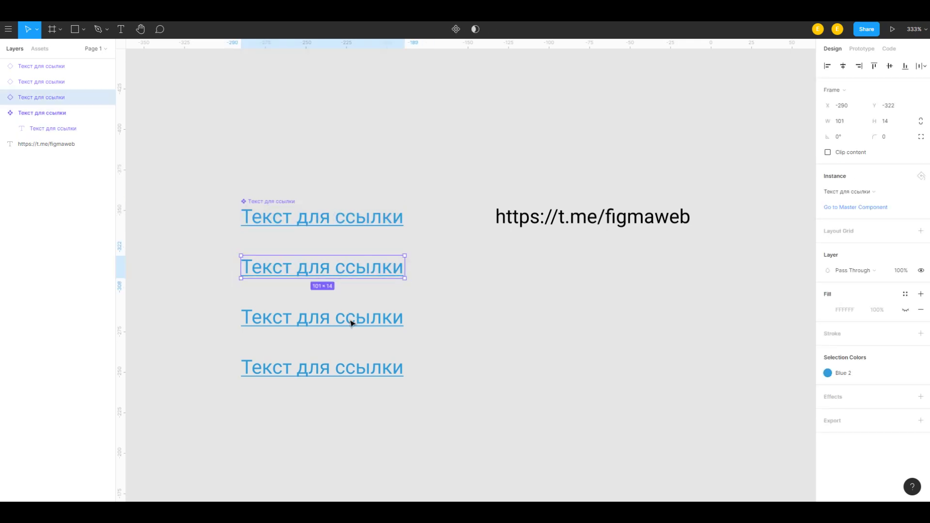
left_click(352, 324)
left_click(353, 369)
left_click(422, 339)
left_click(338, 320)
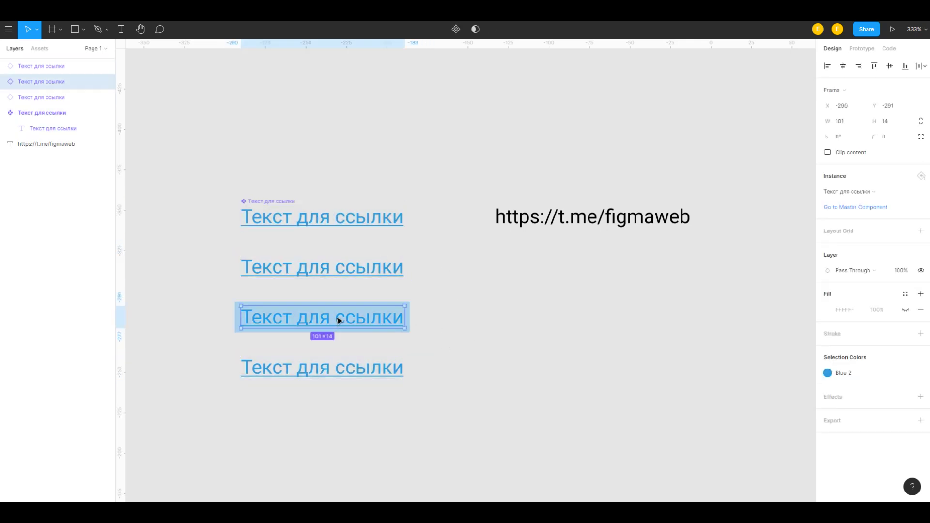
Step: Remove the link from the third component copy's text
double_click(339, 320)
mouse_move(321, 317)
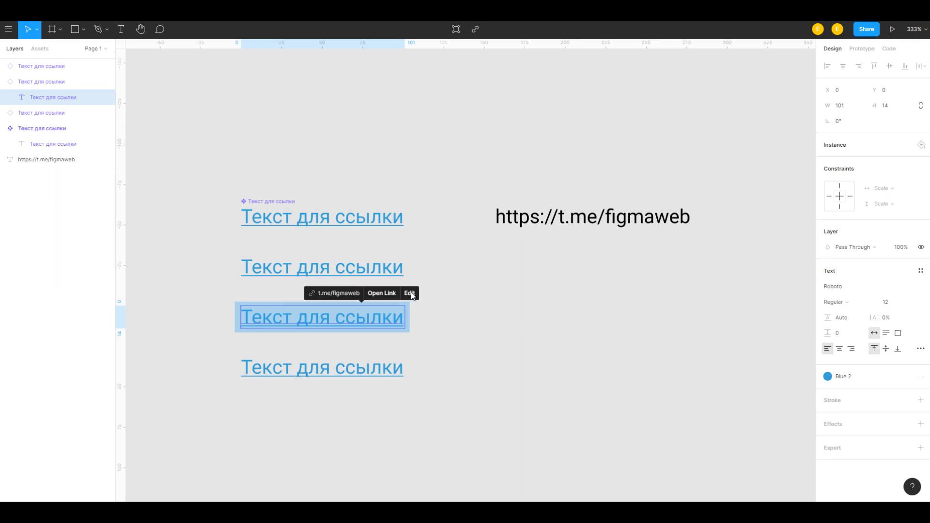
left_click(410, 294)
left_click(371, 293)
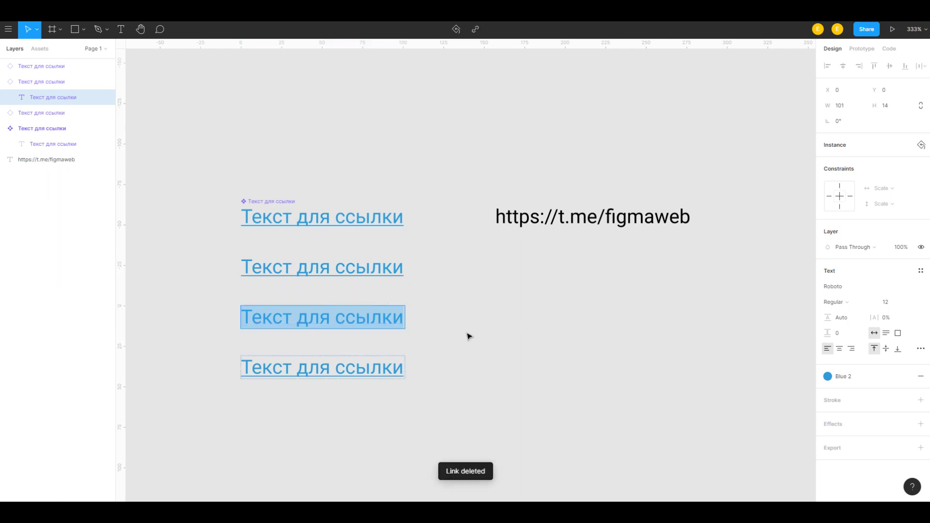
key("Escape")
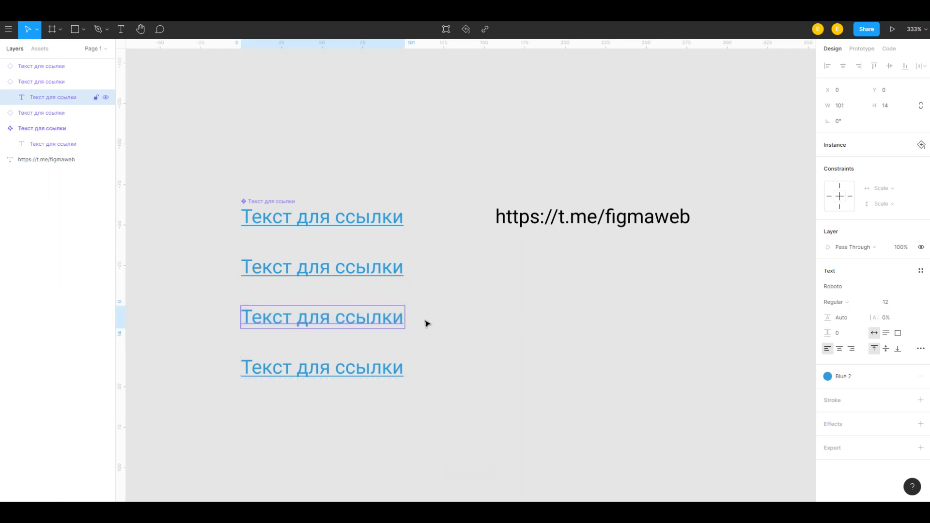
left_click(466, 324)
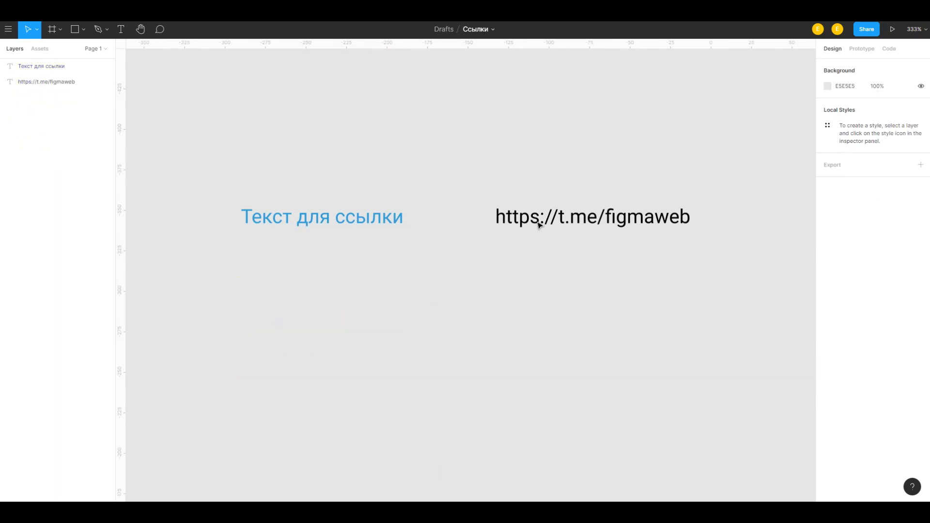
Step: Underline the original 'Текст для ссылки' text with Ctrl+U
left_click(574, 226)
key("Return")
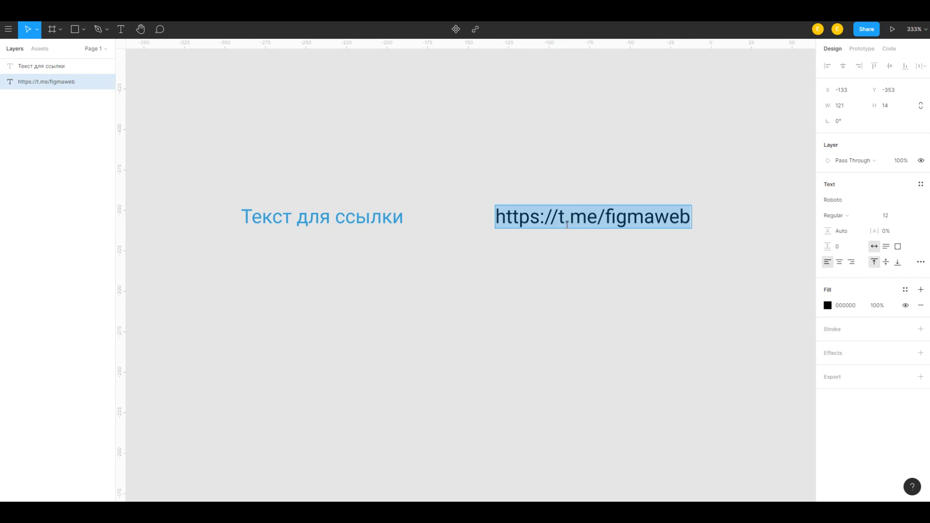
key("Escape")
left_click(365, 220)
key("ctrl+u")
left_click(402, 276)
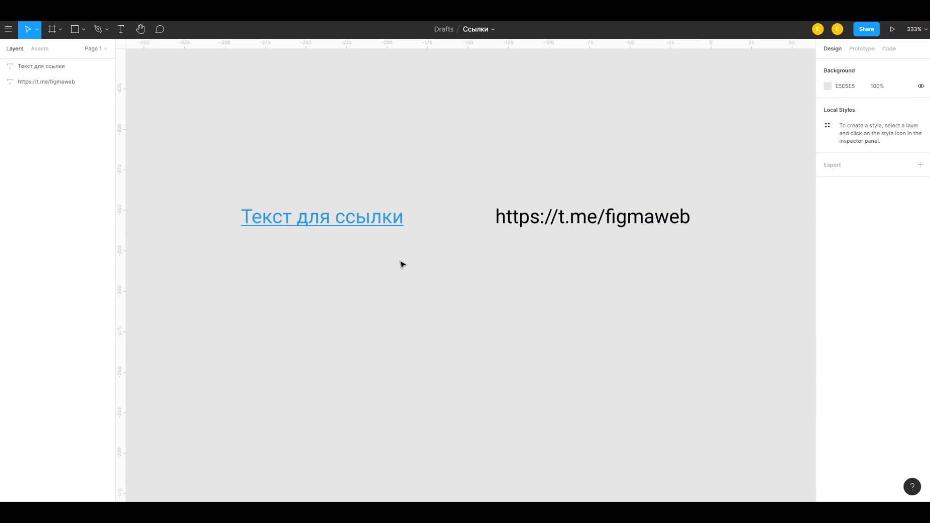
Step: Give the link text a Gray 2 fill, font size 37, and nudge it below the URL
left_click(333, 224)
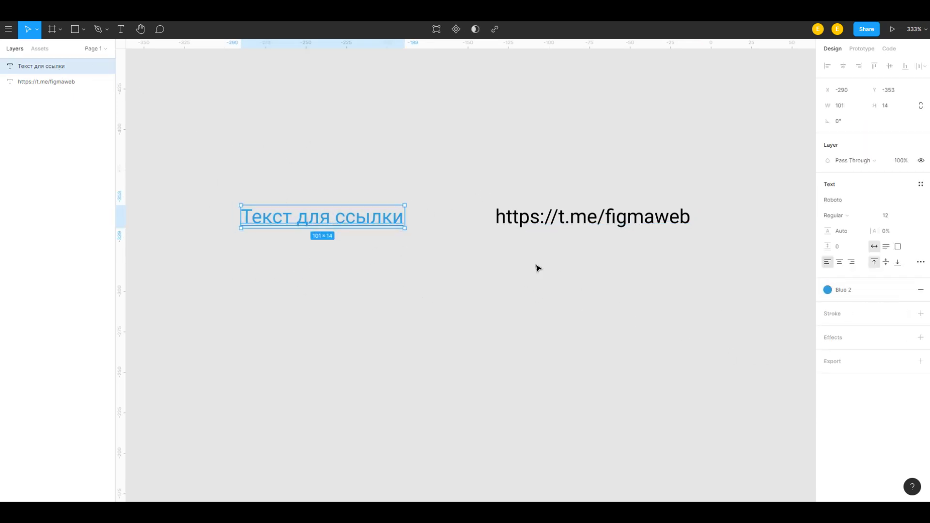
mouse_move(857, 290)
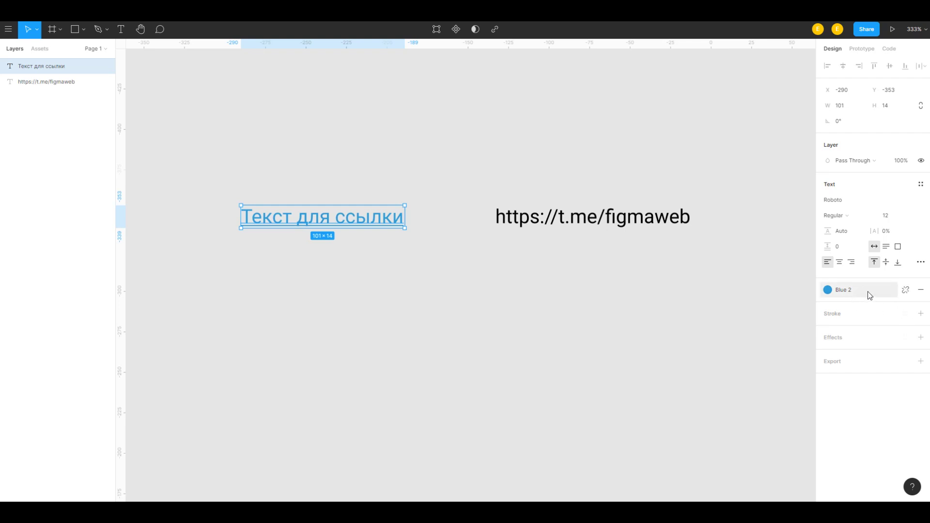
left_click(867, 290)
left_click(849, 342)
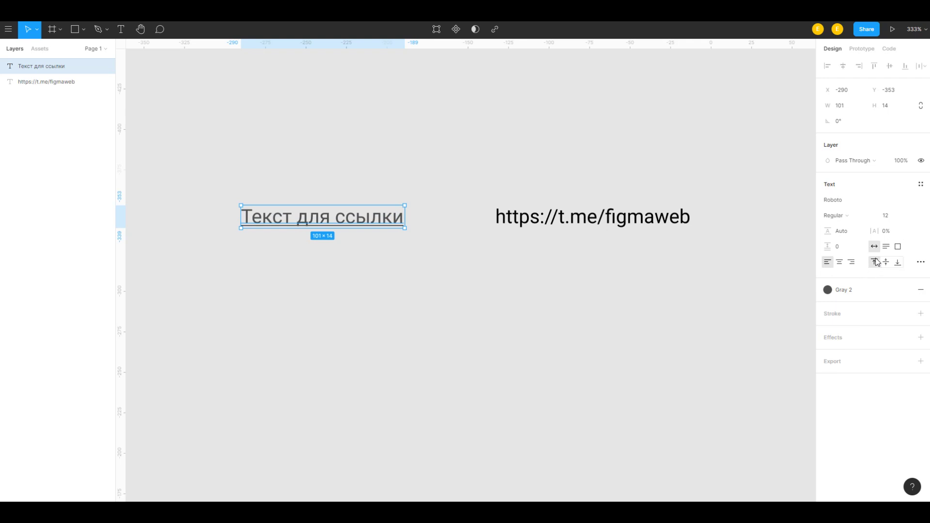
left_click_drag(884, 216, 912, 221)
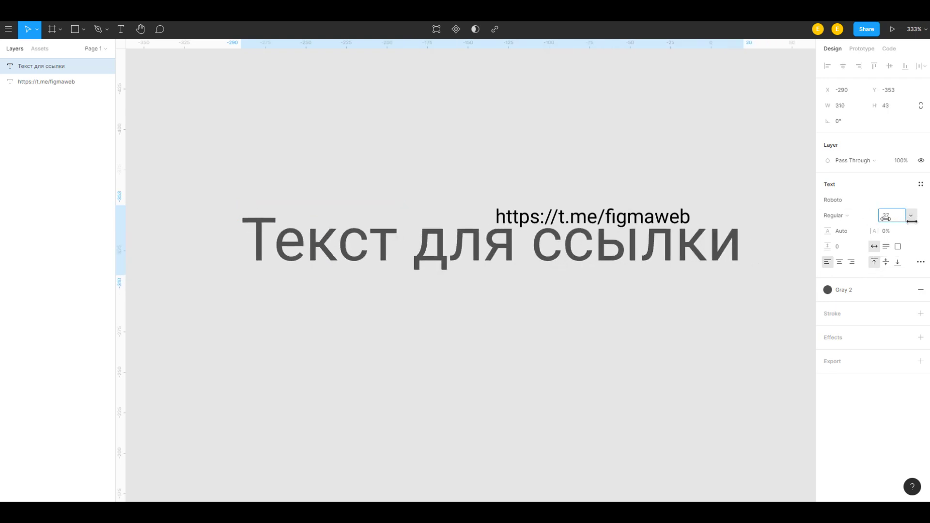
key("shift+Down")
key("shift+Down")
key("shift+Down")
left_click(638, 433)
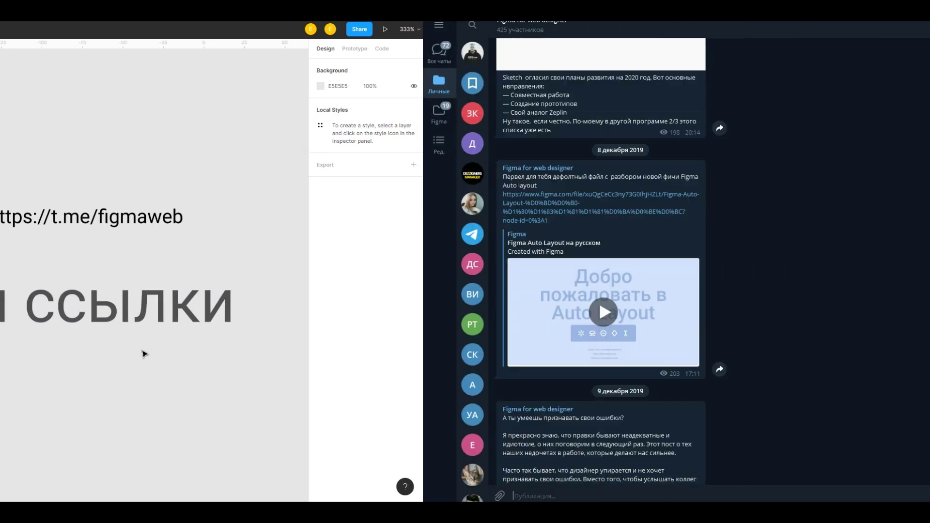
Step: Scroll down through the Figma for web designer channel posts in Telegram
scroll(178, 261, "down", 5)
scroll(177, 262, "down", 5)
scroll(178, 262, "down", 5)
scroll(177, 261, "down", 5)
scroll(178, 262, "down", 5)
scroll(178, 262, "down", 5)
scroll(177, 261, "down", 5)
scroll(178, 261, "down", 5)
scroll(178, 262, "down", 5)
scroll(177, 261, "down", 5)
scroll(178, 262, "down", 5)
scroll(178, 261, "down", 5)
scroll(884, 349, "down", 5)
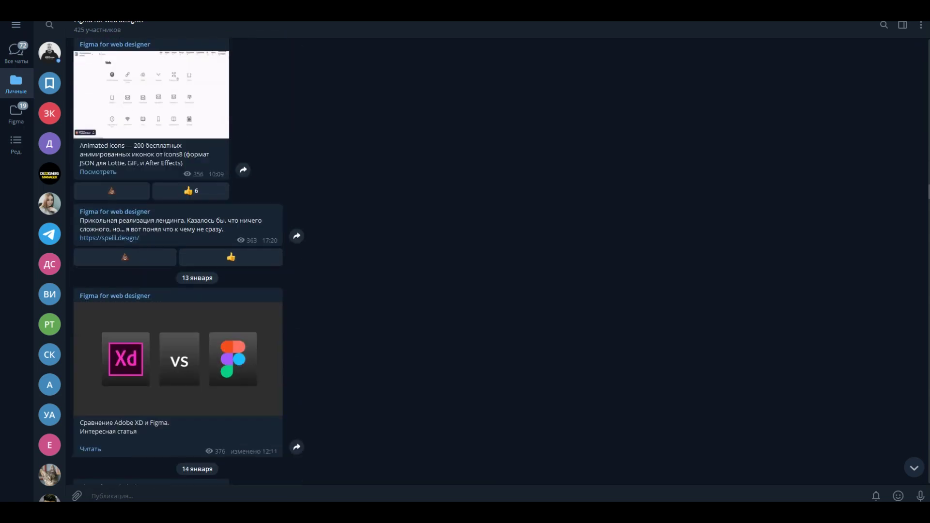
scroll(884, 350, "down", 5)
scroll(885, 349, "down", 5)
scroll(884, 349, "down", 5)
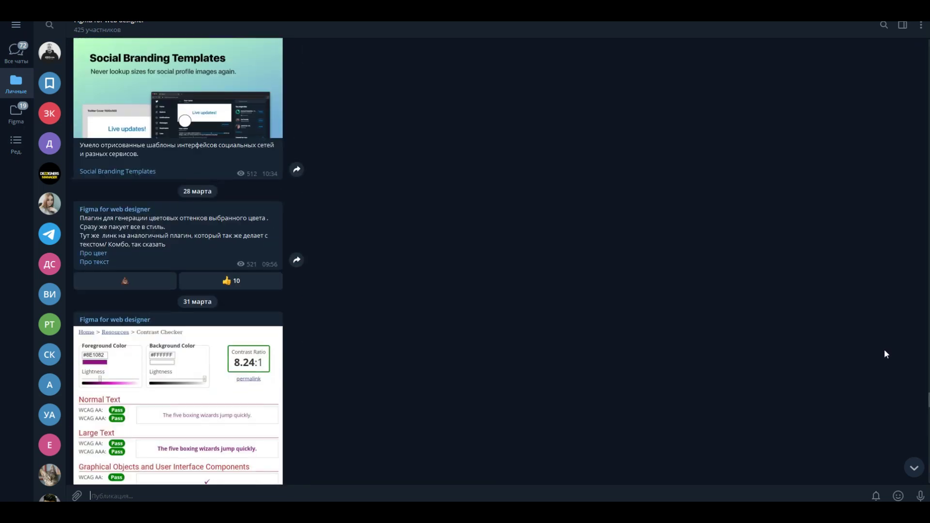
scroll(884, 349, "down", 3)
scroll(884, 349, "down", 3)
scroll(885, 350, "down", 3)
scroll(885, 349, "down", 3)
scroll(885, 350, "down", 3)
scroll(884, 350, "down", 2)
scroll(884, 350, "down", 3)
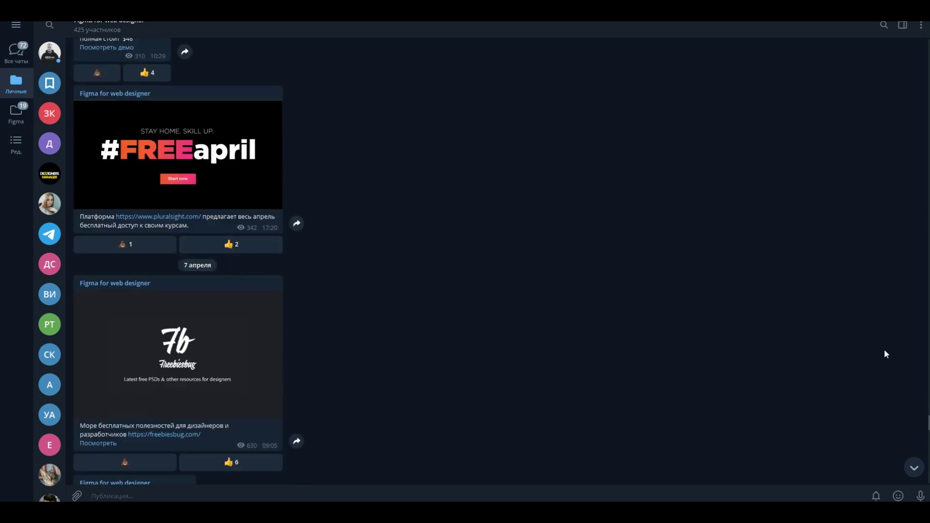
scroll(884, 354, "down", 3)
scroll(884, 354, "down", 2)
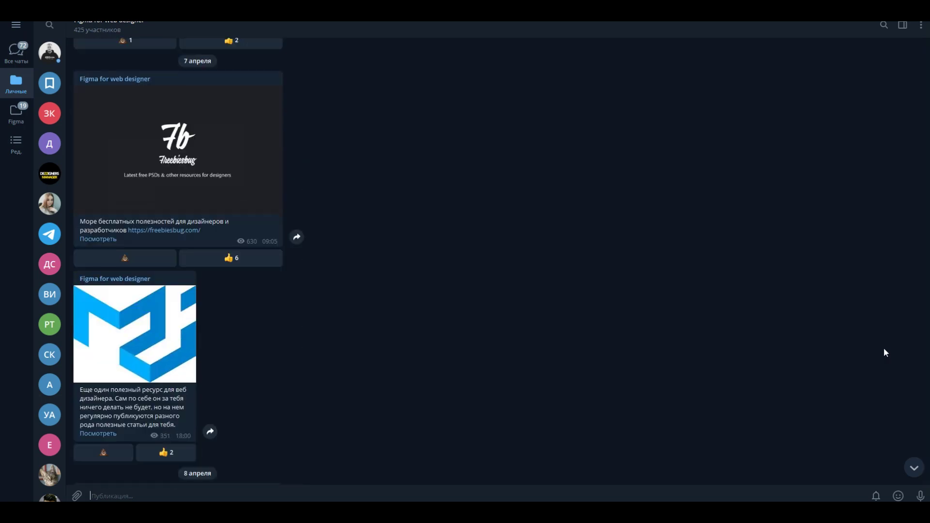
scroll(884, 354, "down", 3)
scroll(884, 353, "down", 1)
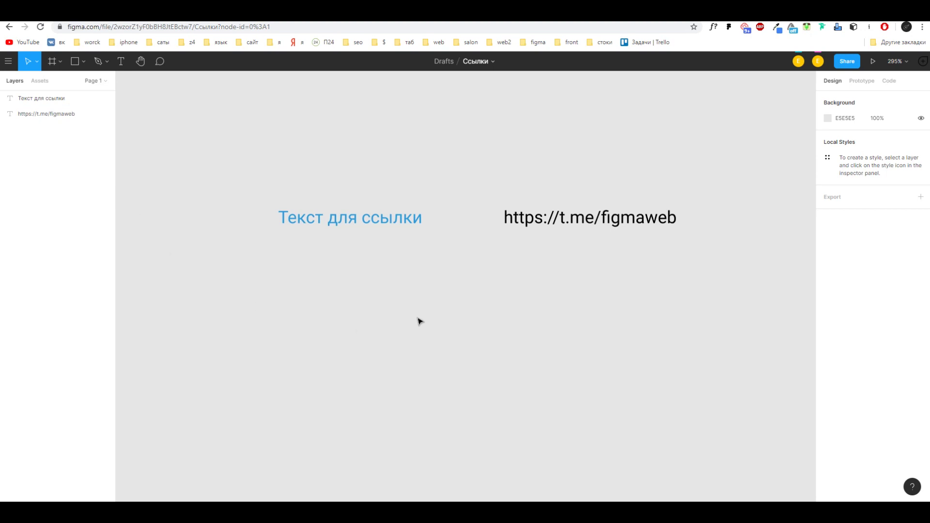
Step: Add Page 2 and draw an empty Frame 1 on it
left_click(105, 81)
left_click(103, 100)
key("Return")
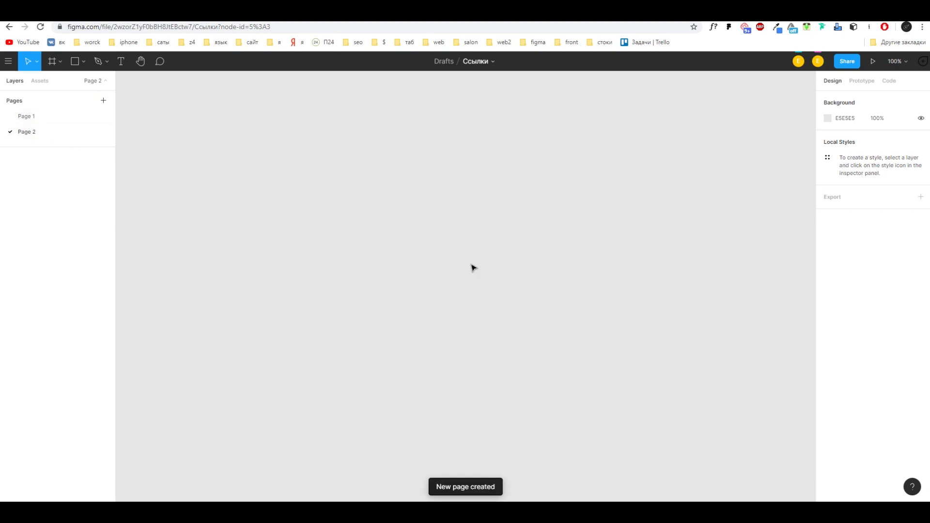
key("f")
left_click_drag(583, 322, 431, 205)
left_click(233, 207)
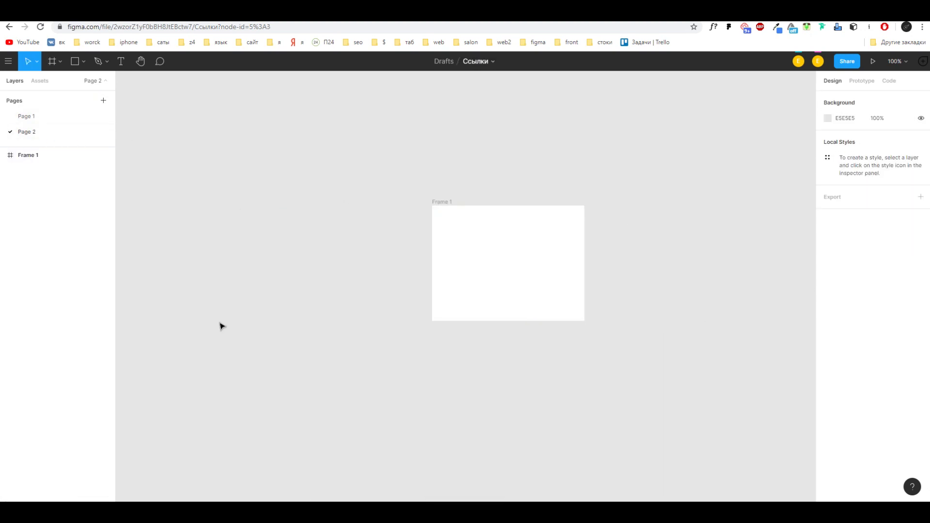
left_click(49, 152)
Step: Link 'Текст для ссылки' on Page 1 to Page 2 and follow the link
right_click(33, 132)
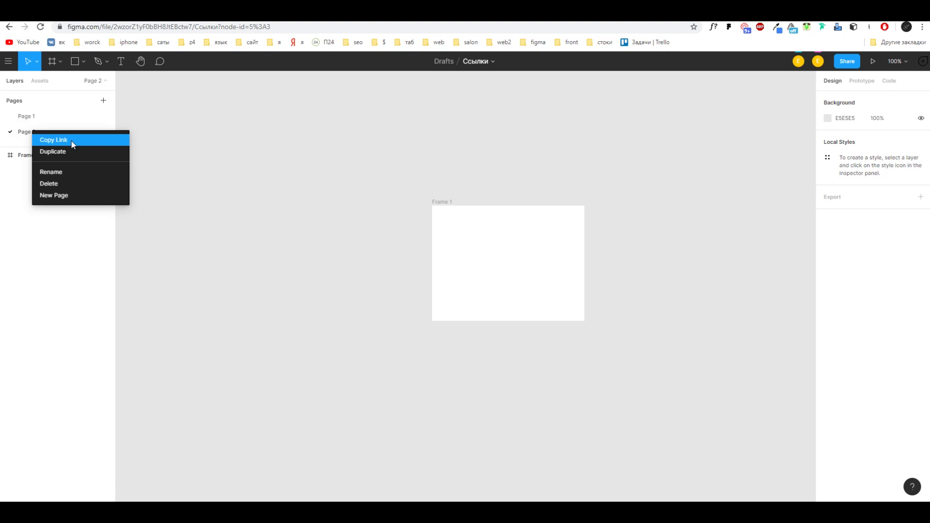
left_click(72, 140)
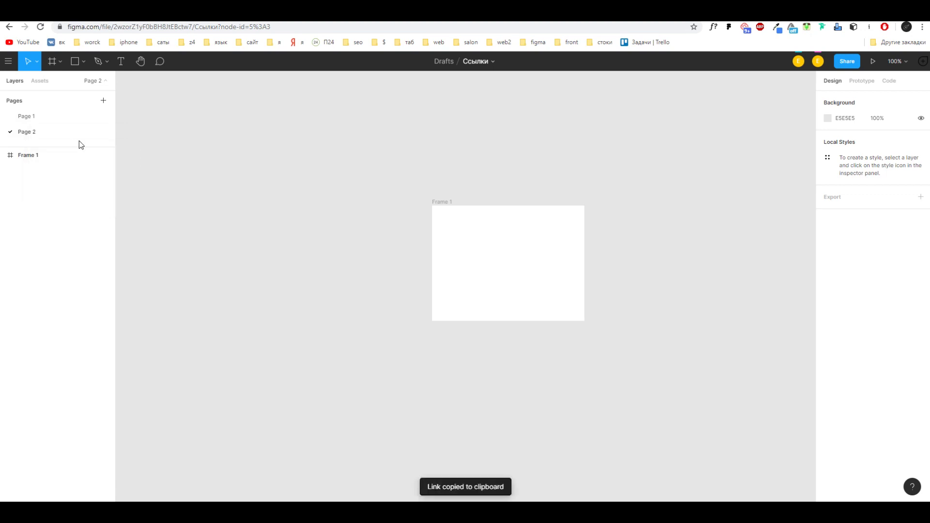
left_click(29, 116)
left_click(354, 216)
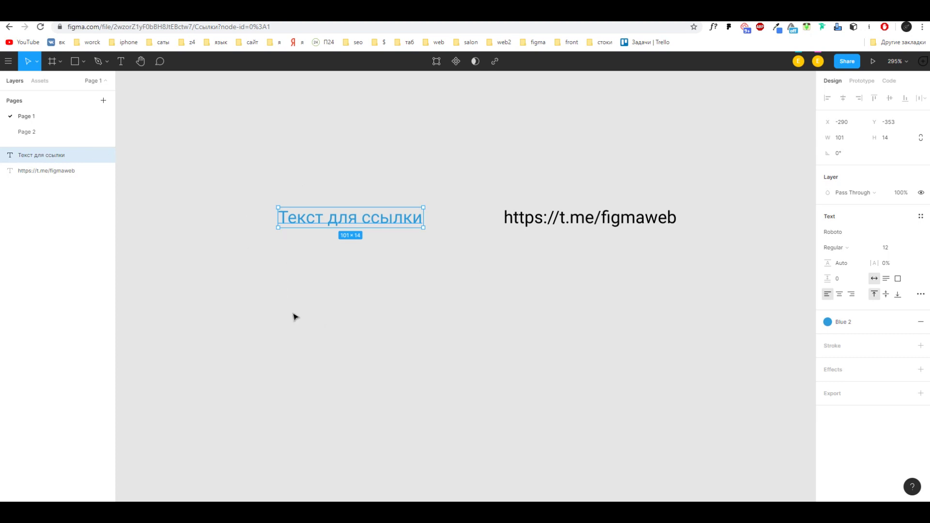
left_click(444, 318)
mouse_move(350, 217)
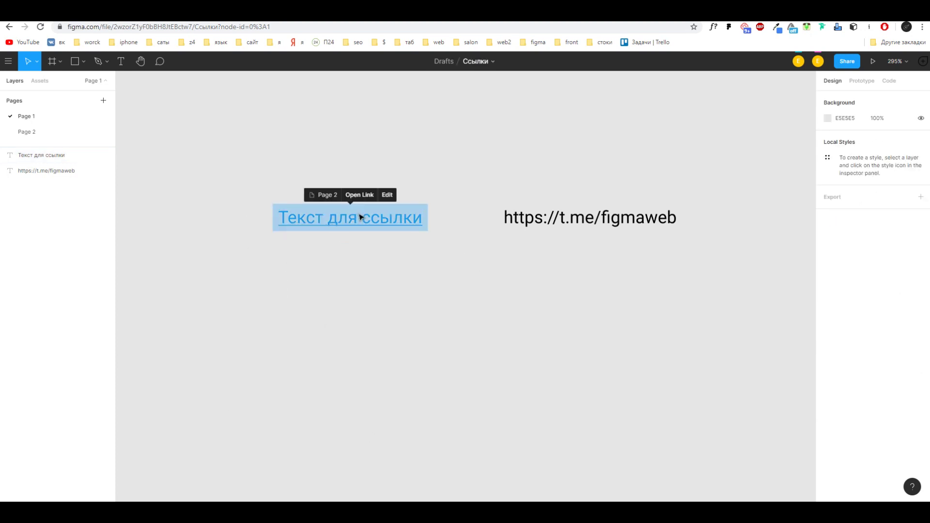
left_click(359, 196)
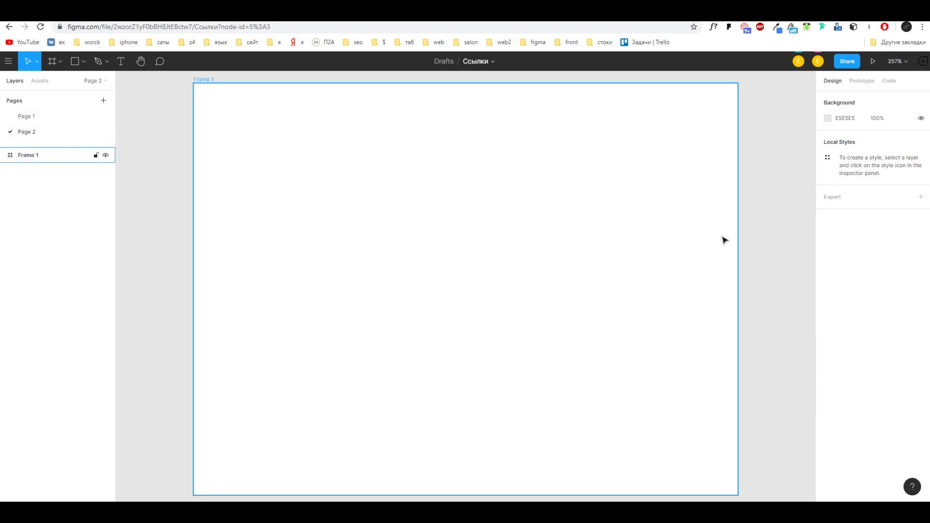
Step: Duplicate Frame 1 into four frames side by side
scroll(520, 360, "down", 5)
left_click_drag(666, 355, 430, 299)
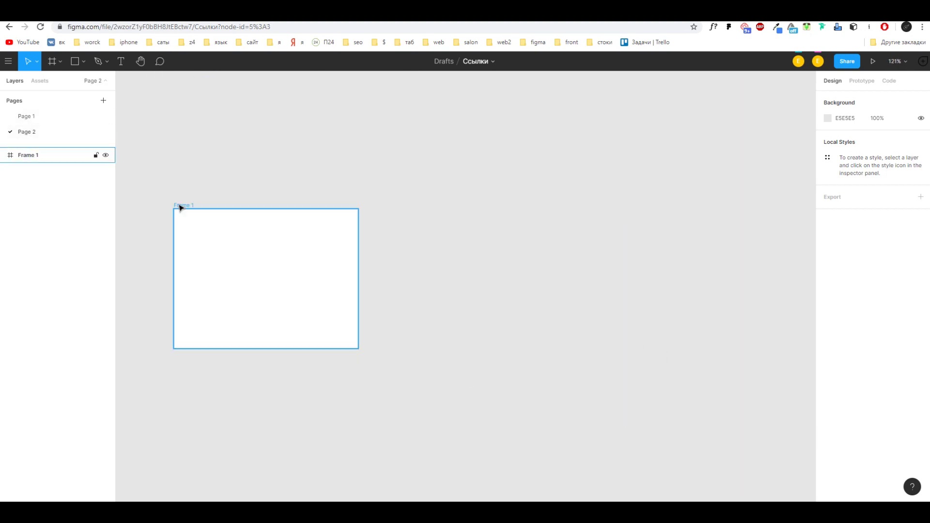
left_click_drag(220, 263, 425, 279)
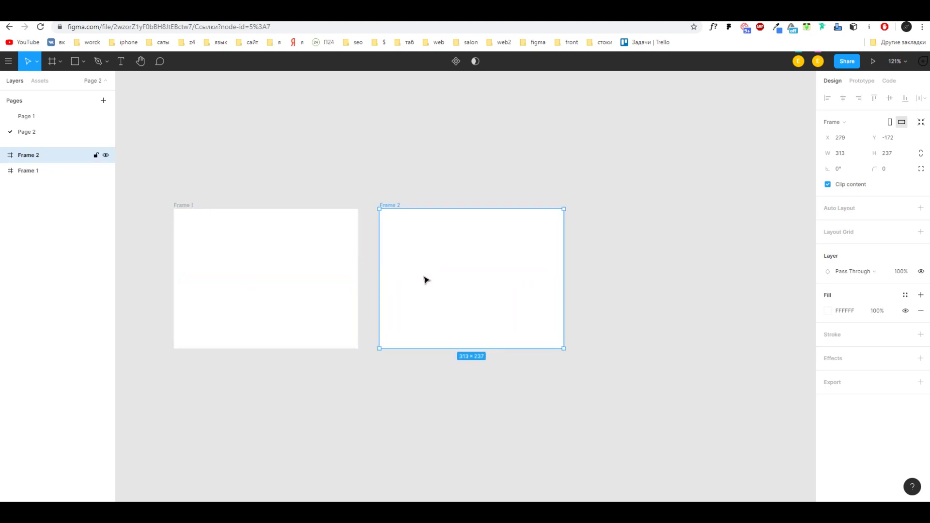
key("ctrl+d")
key("ctrl+d")
scroll(519, 415, "down", 3)
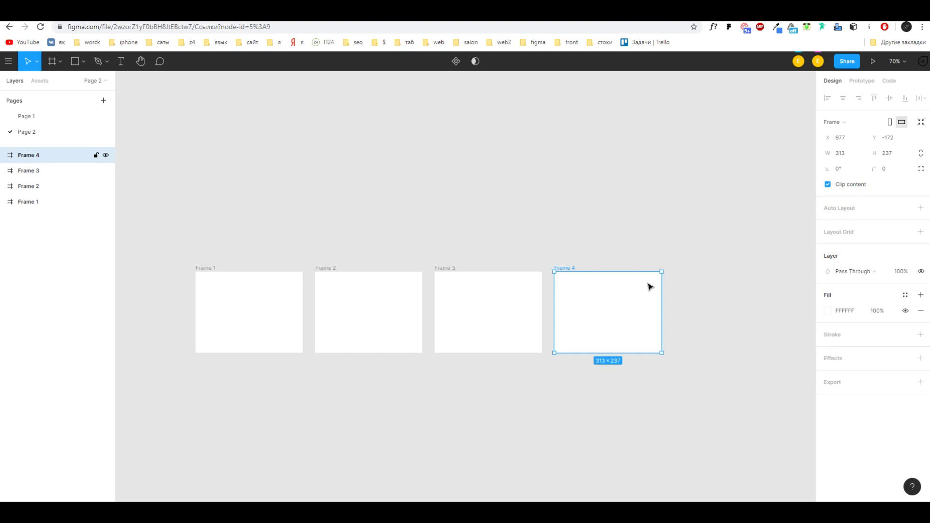
Step: Fill the four frames with Blue, Green 2, Yellow and Gray 3 colour styles
left_click(905, 297)
left_click(849, 347)
left_click(442, 273)
left_click(866, 363)
left_click(322, 274)
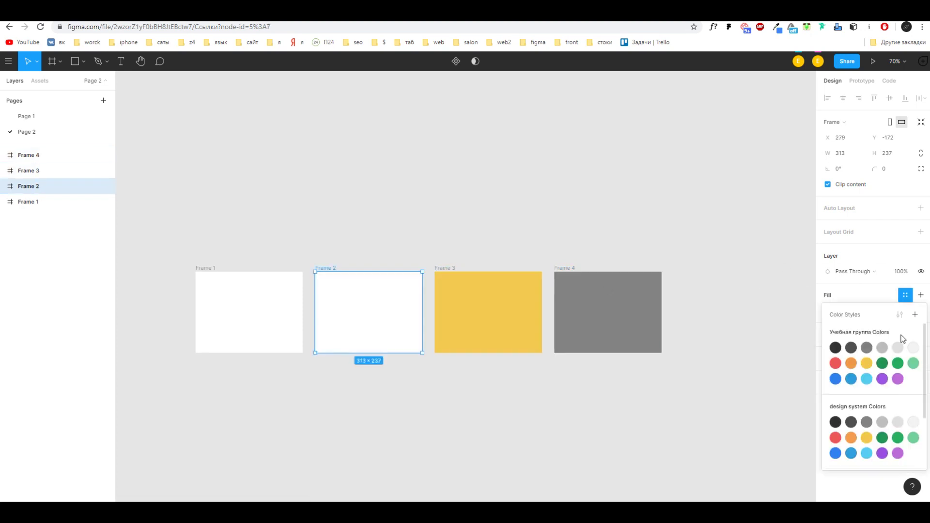
left_click(881, 363)
left_click(208, 275)
left_click(905, 297)
left_click(855, 379)
left_click(506, 404)
scroll(477, 372, "up", 2)
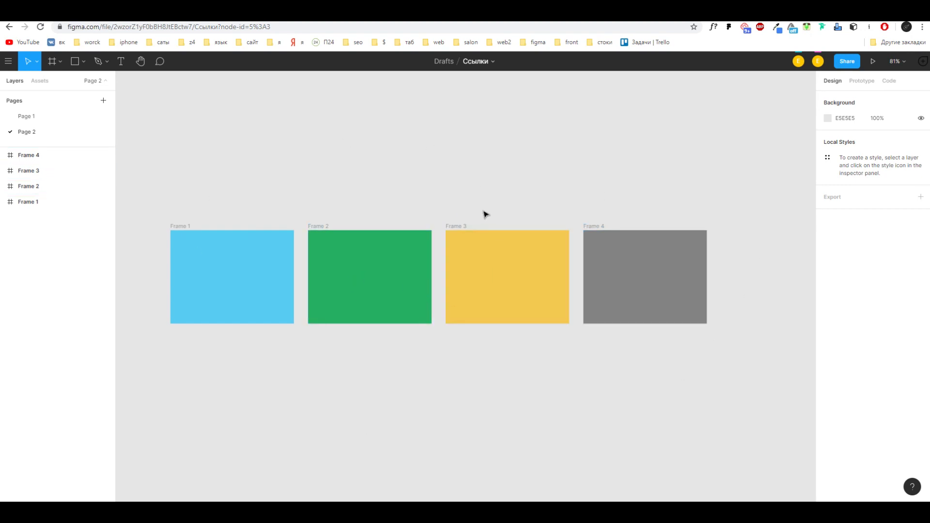
Step: Link 'Текст для ссылки' on Page 1 to the yellow Frame 3 and follow it
right_click(455, 225)
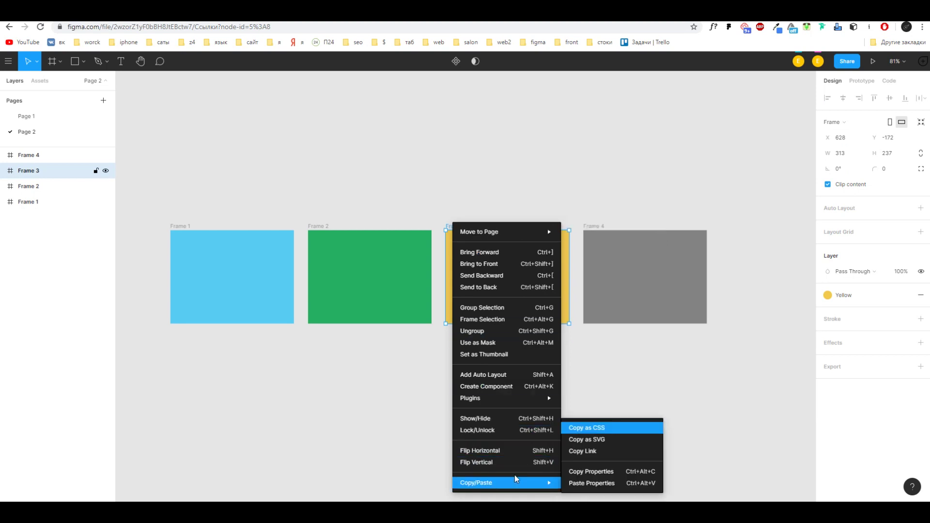
left_click(578, 450)
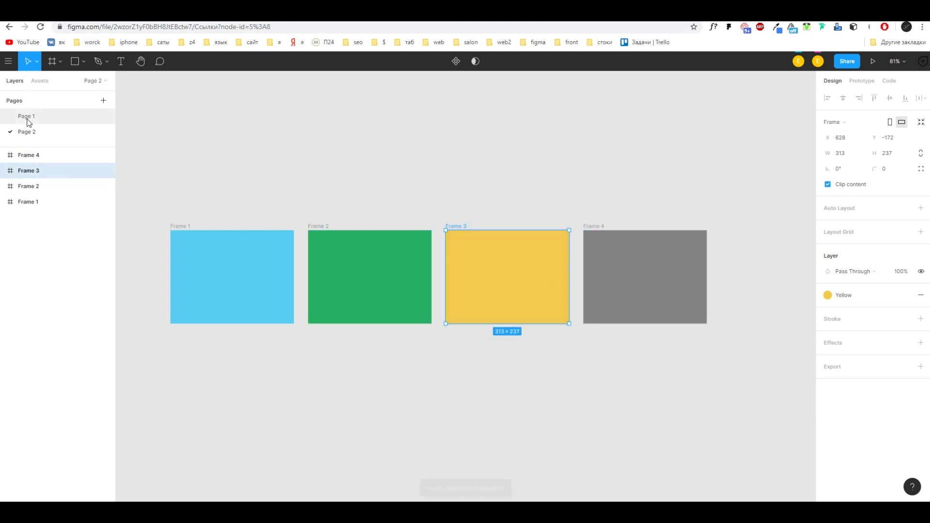
left_click(25, 117)
double_click(373, 220)
left_click(382, 224)
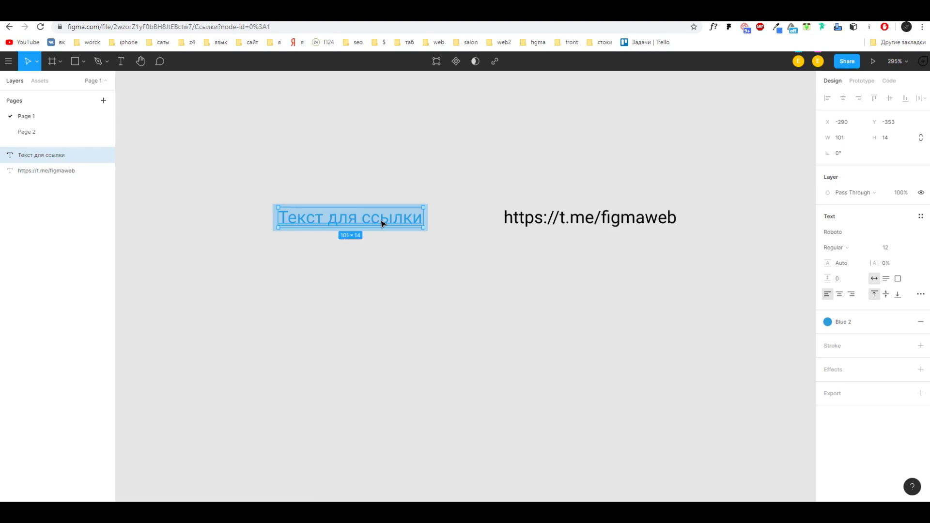
left_click(408, 288)
left_click(380, 217)
mouse_move(350, 217)
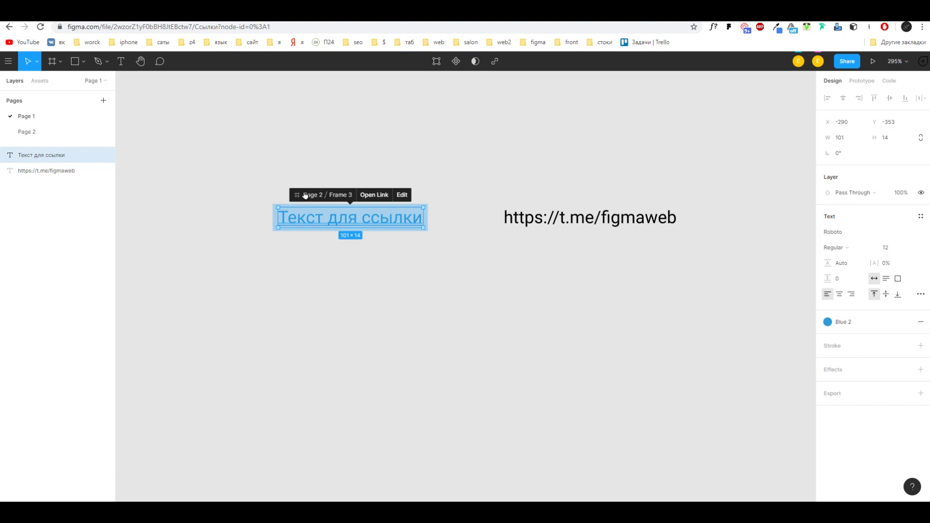
left_click(384, 196)
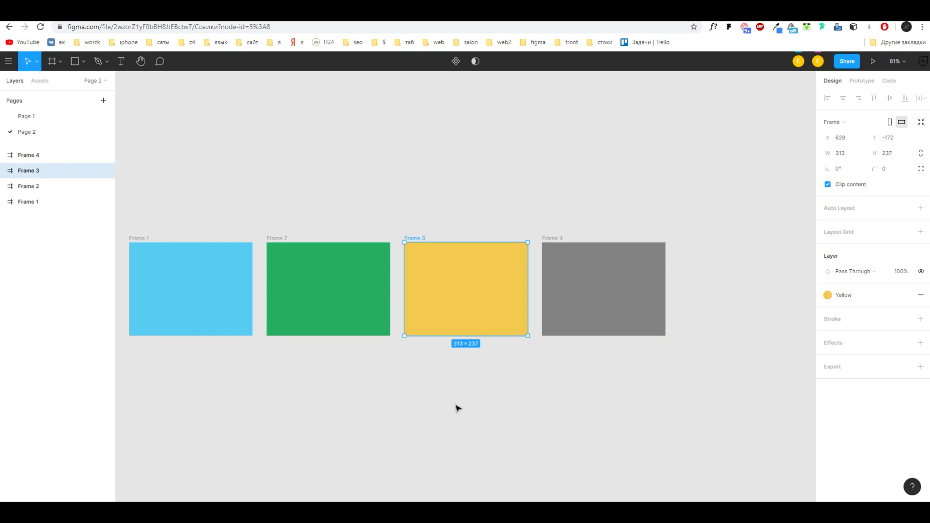
Step: Select Frames 2 and 1 on Page 2 and inspect Frame 1's address-bar URL
left_click(452, 185)
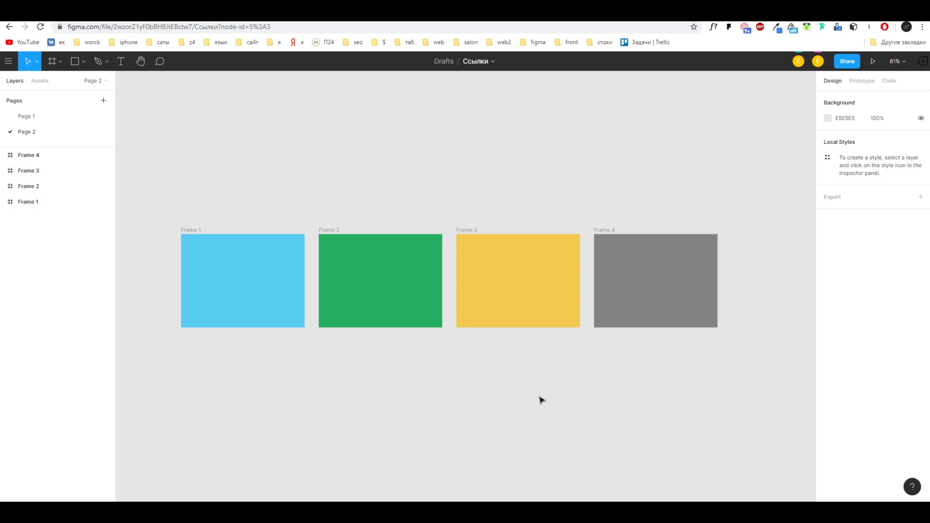
left_click(334, 233)
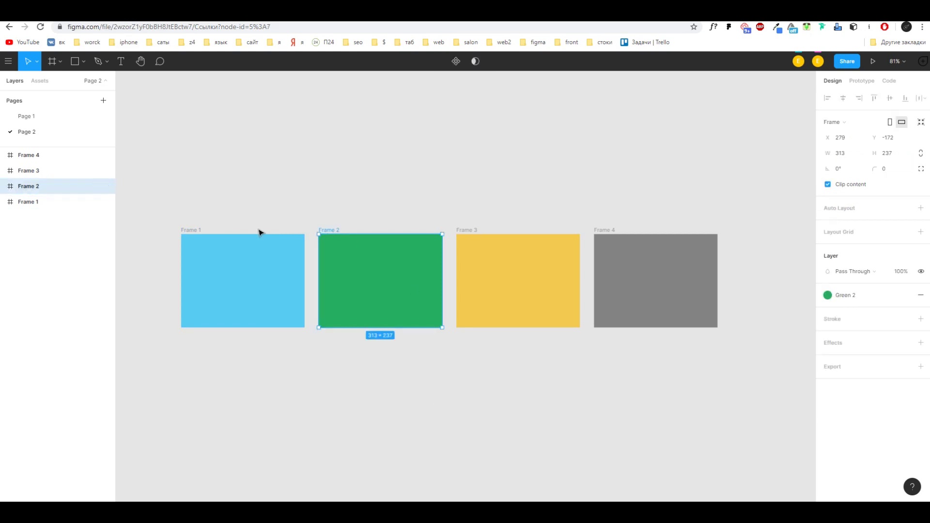
left_click(193, 231)
left_click(276, 27)
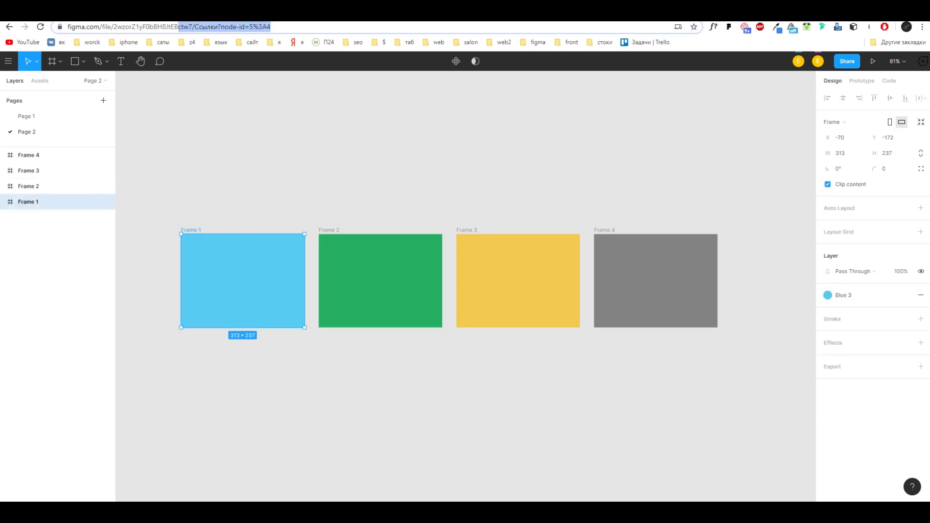
left_click(323, 25)
left_click(334, 125)
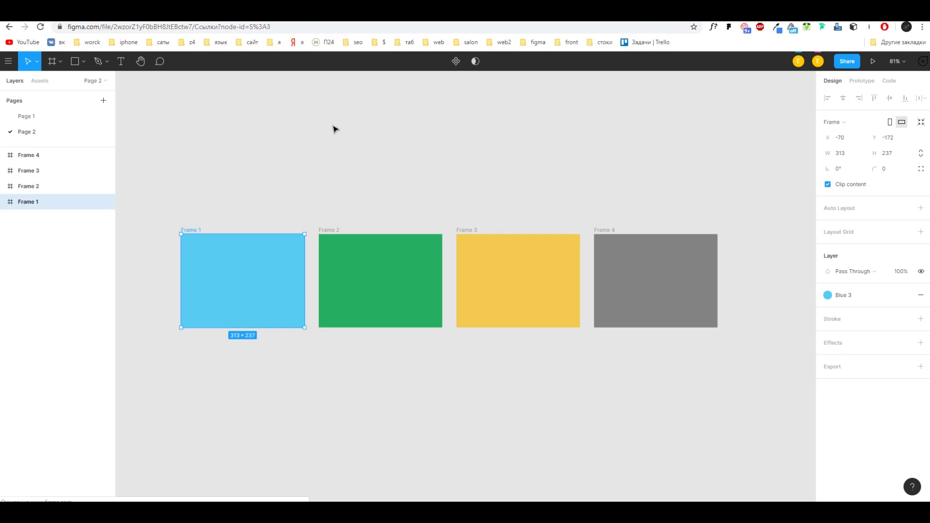
Step: Select grey Frame 4, copy its URL from the address bar, and go to Page 1
left_click(207, 231)
left_click(326, 231)
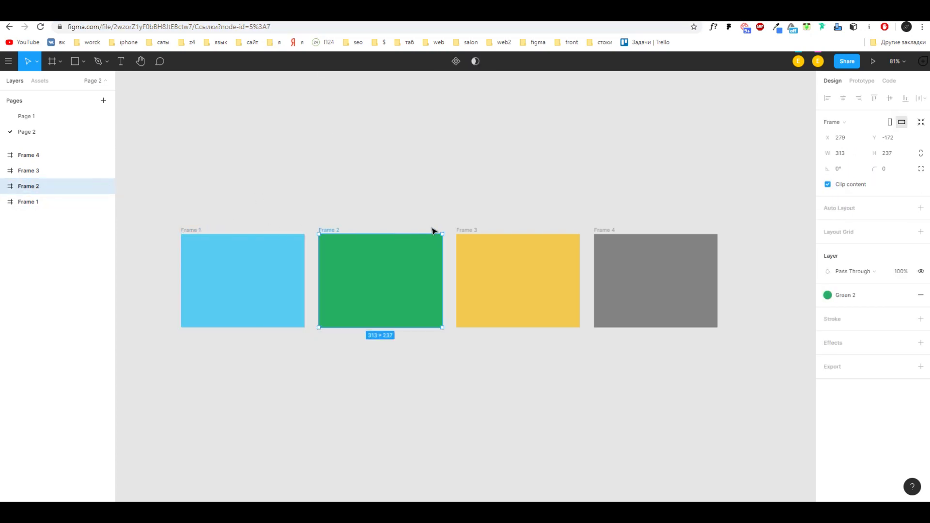
left_click(477, 230)
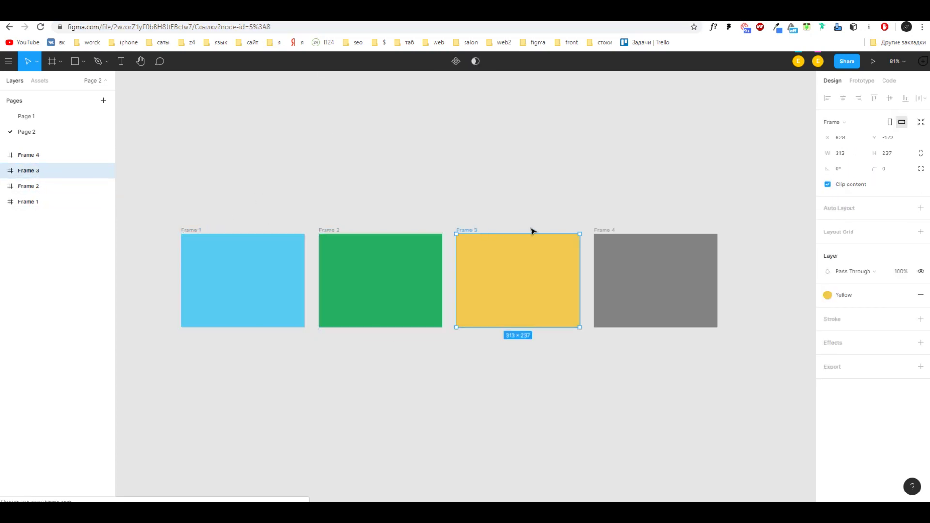
left_click(605, 230)
left_click(272, 27)
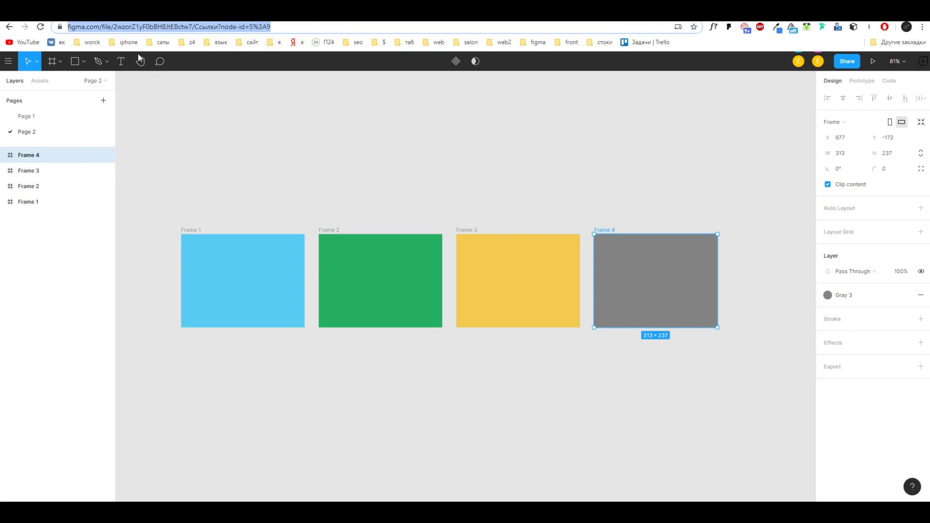
left_click(26, 116)
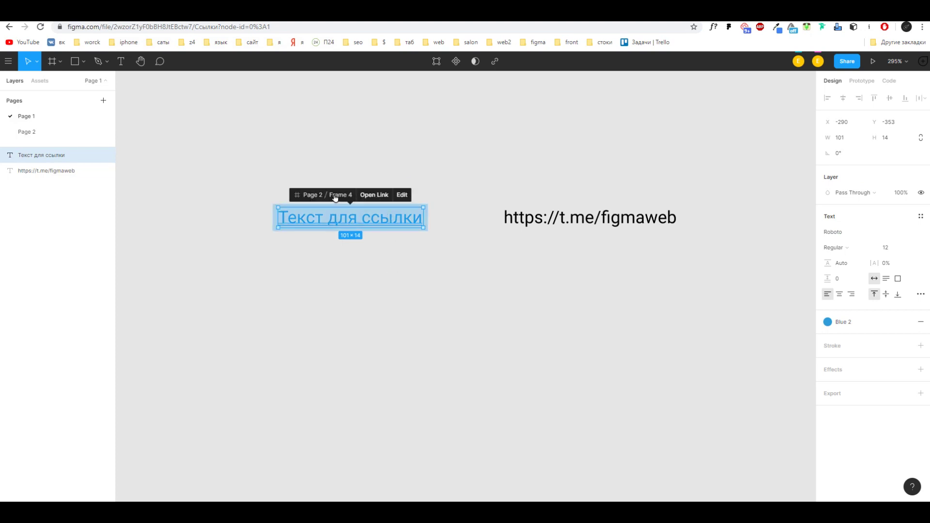
Step: Follow the text link to Frame 4 on Page 2 and bring all four frames into view
left_click(373, 196)
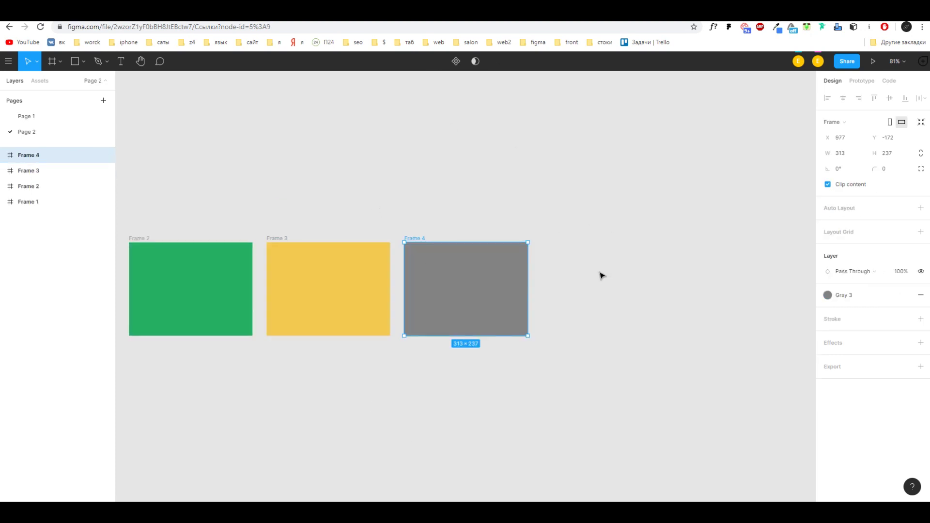
left_click(601, 287)
left_click_drag(456, 393, 630, 359)
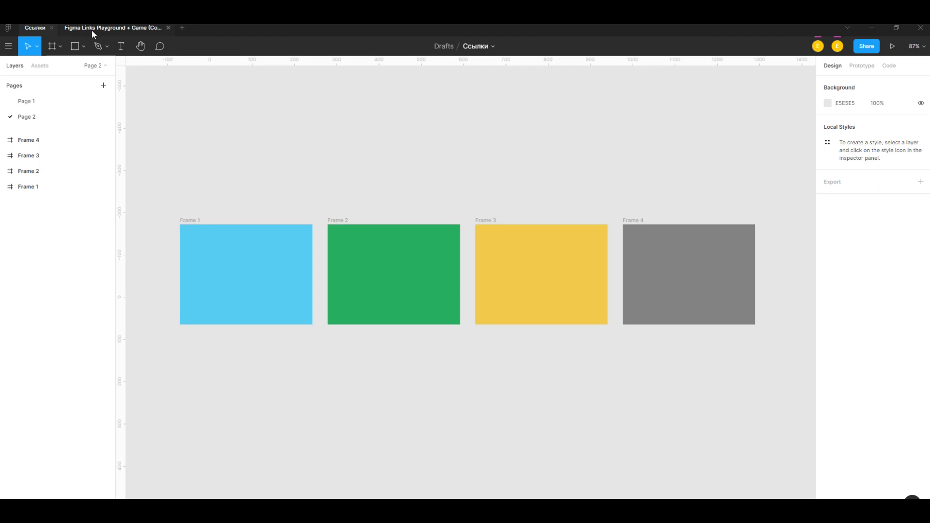
Step: Copy the Ссылки file's link from its tab menu and open the Share dialog
right_click(35, 30)
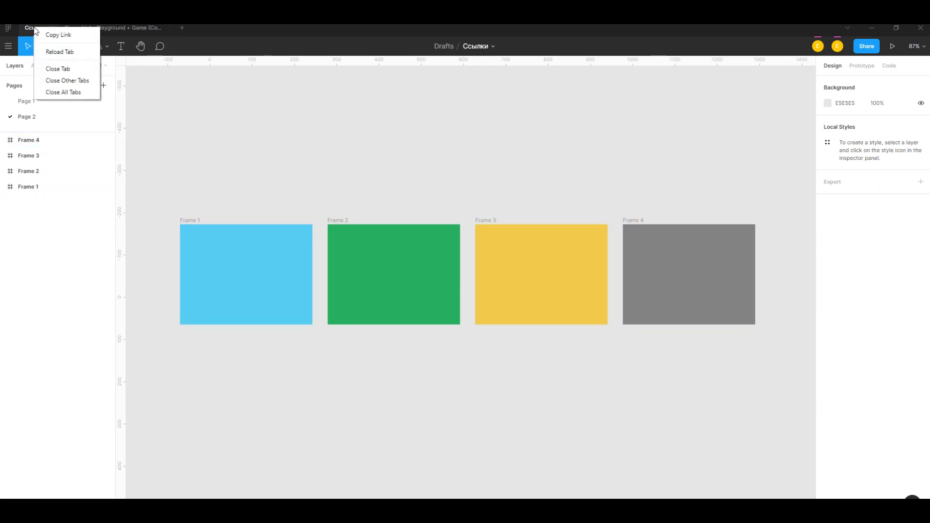
left_click(58, 36)
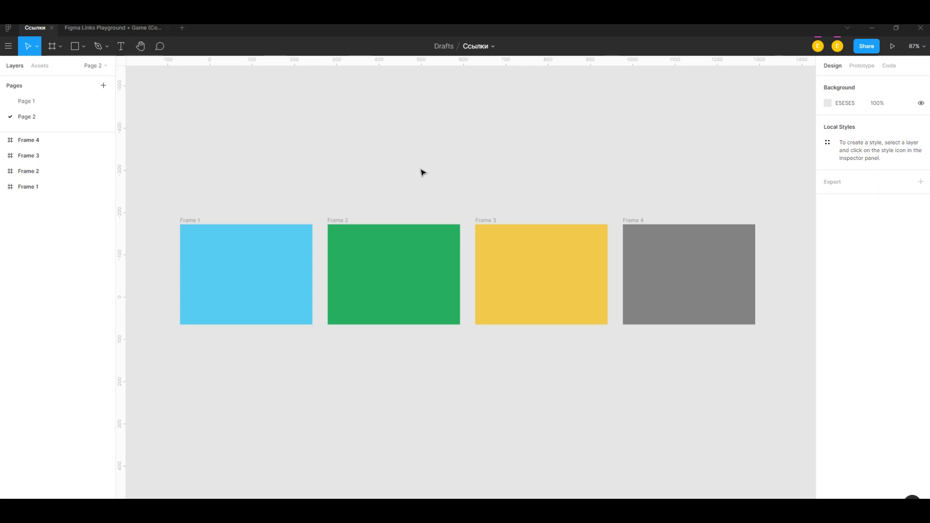
left_click(866, 46)
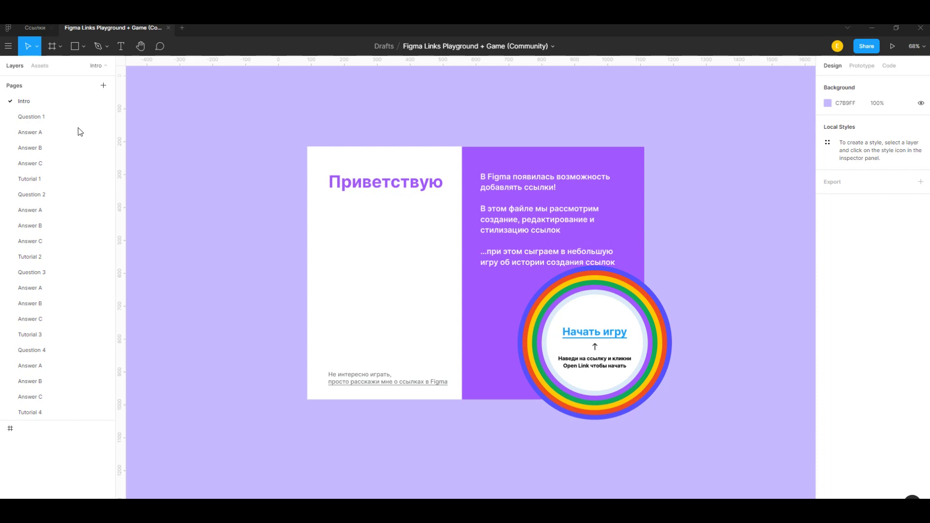
Step: Browse Question 1, Tutorial 1, Answer C, Question 3 and Question 4, then return to Intro
left_click(30, 116)
left_click(33, 179)
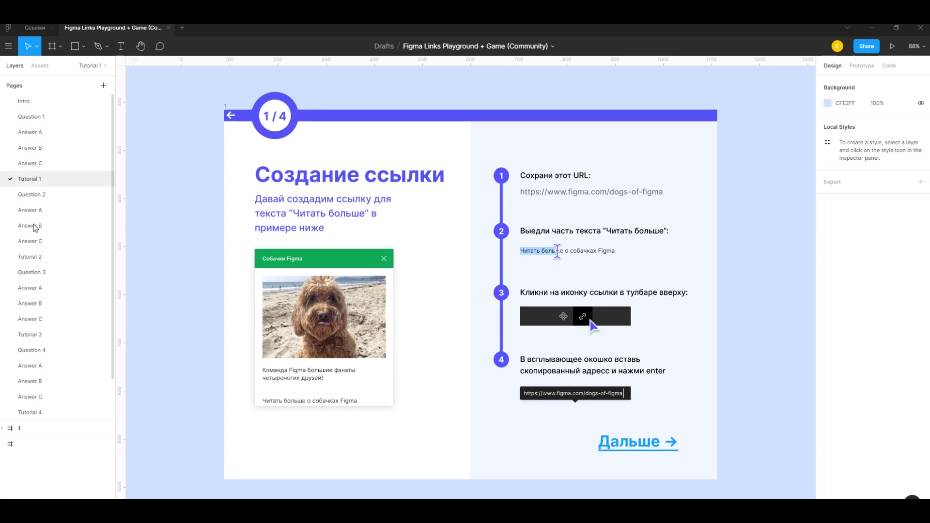
left_click(33, 241)
left_click(33, 274)
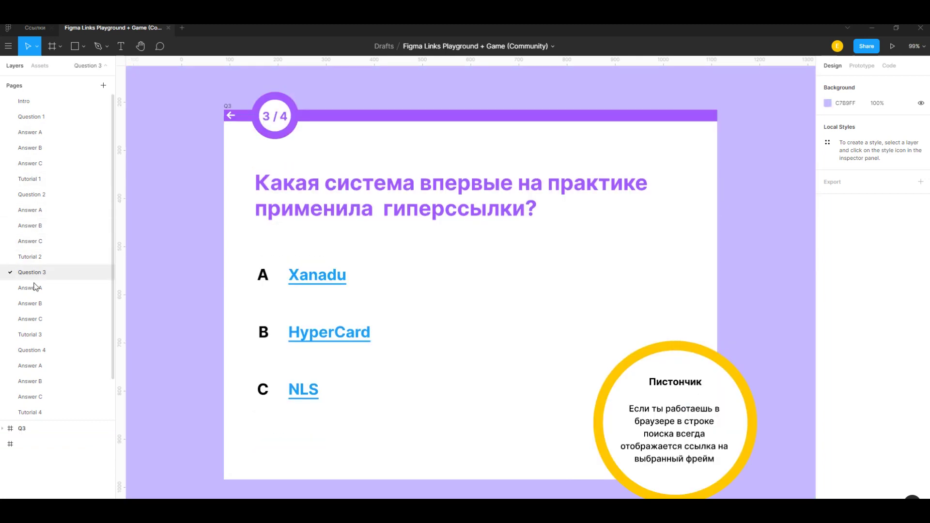
left_click(34, 350)
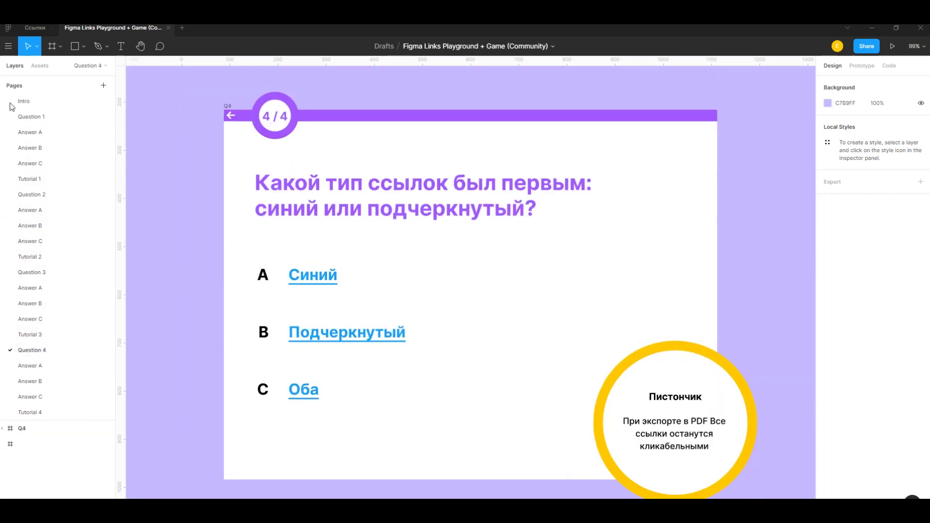
left_click(54, 104)
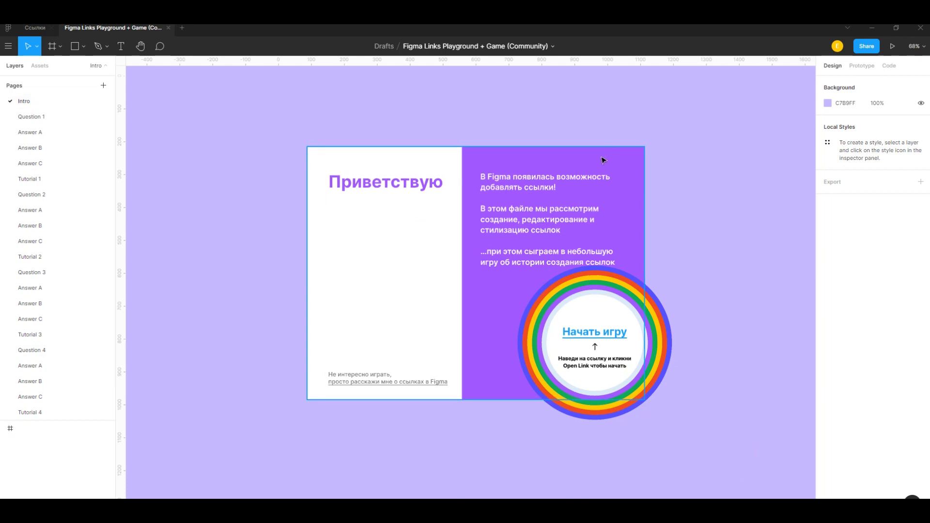